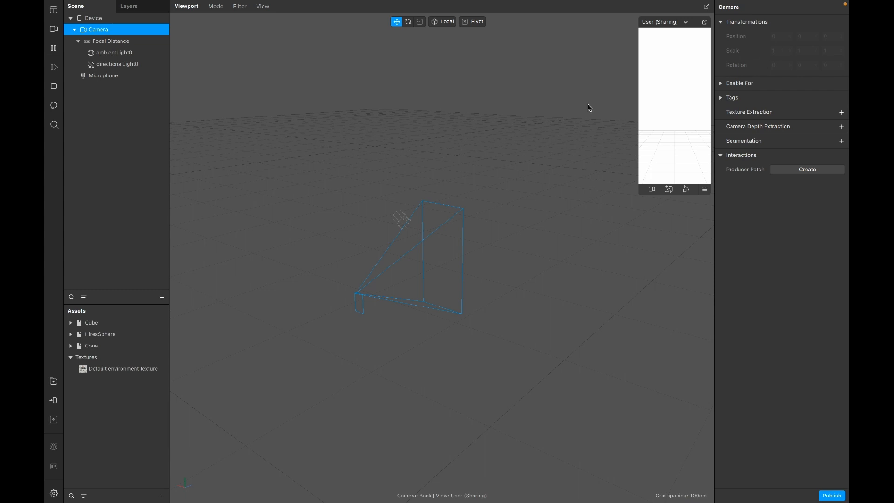
- Insert a null object and place the Cube, HiresSphere and Cone assets under it
{"action": "left_click", "coordinate": [161, 298]}
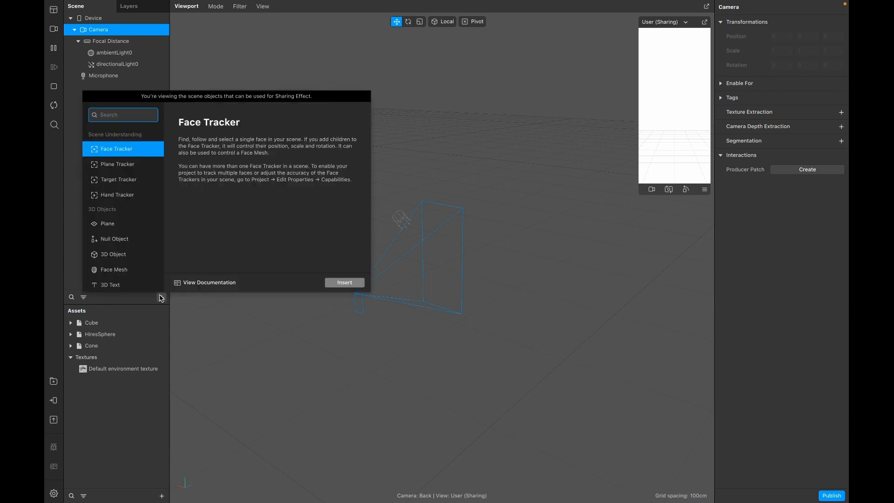
{"action": "type", "text": "null"}
{"action": "key", "text": "Return"}
{"action": "left_click", "coordinate": [105, 323]}
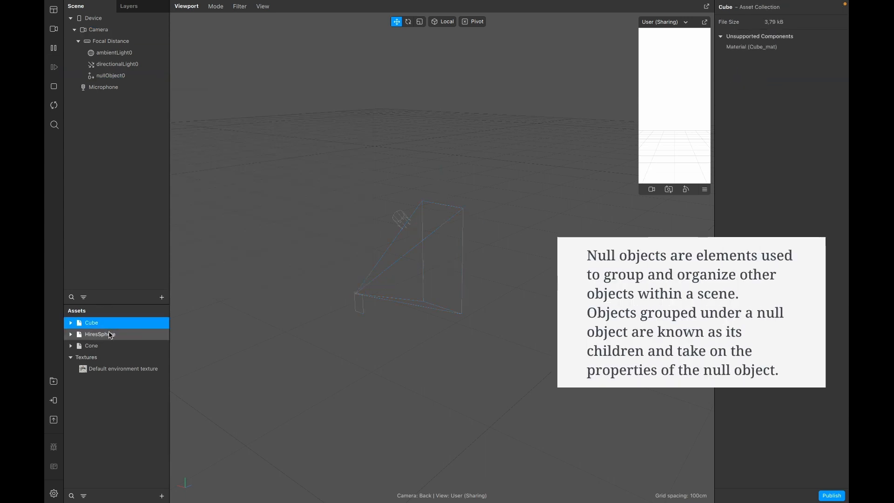
{"action": "left_click", "coordinate": [91, 346], "text": "shift"}
{"action": "left_click_drag", "start_coordinate": [91, 346], "coordinate": [111, 76]}
- Spread the overlapping shapes apart by moving HiresSphere along its X axis and the Cube upward
{"action": "left_click", "coordinate": [442, 257]}
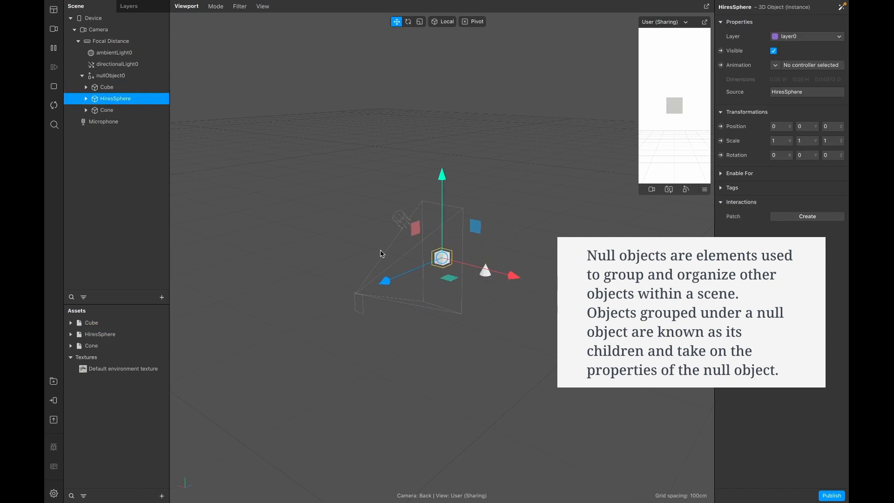
{"action": "left_click_drag", "start_coordinate": [503, 274], "coordinate": [469, 264]}
{"action": "left_click", "coordinate": [442, 260]}
{"action": "left_click_drag", "start_coordinate": [442, 180], "coordinate": [442, 152]}
- Try moving and rotating the null object together with its child shapes, and undo the transformations
{"action": "left_click", "coordinate": [133, 76]}
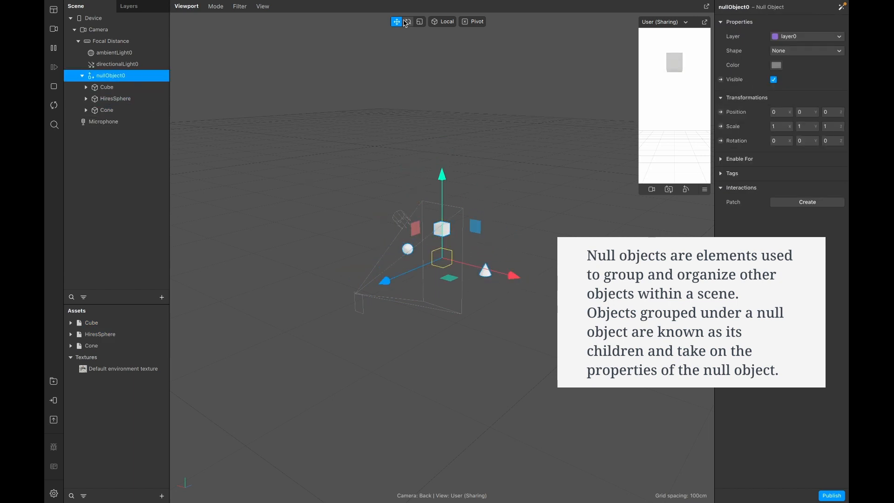
{"action": "left_click", "coordinate": [420, 21]}
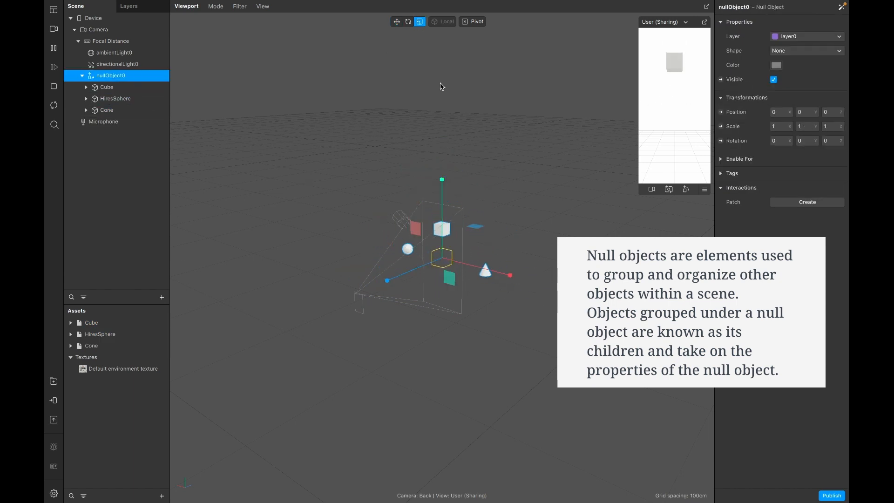
{"action": "left_click", "coordinate": [397, 21]}
{"action": "left_click_drag", "start_coordinate": [387, 281], "coordinate": [453, 281]}
{"action": "key", "text": "super+z"}
{"action": "left_click", "coordinate": [408, 21]}
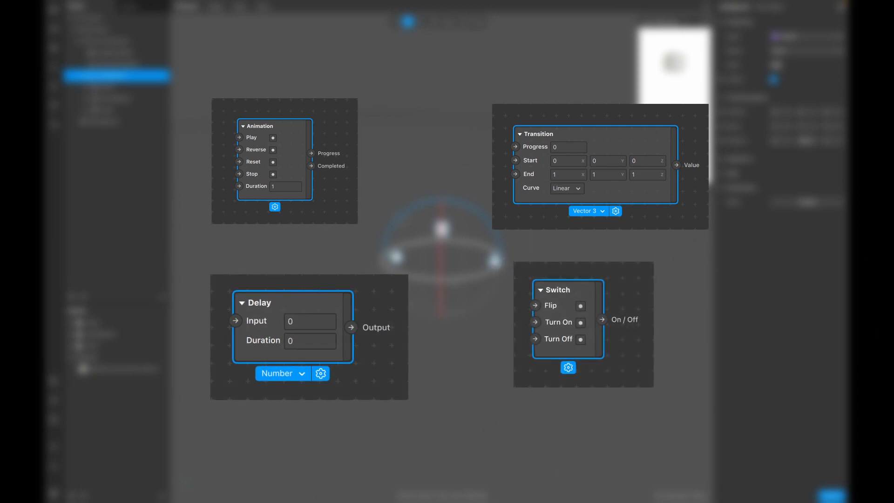
{"action": "key", "text": "super+z"}
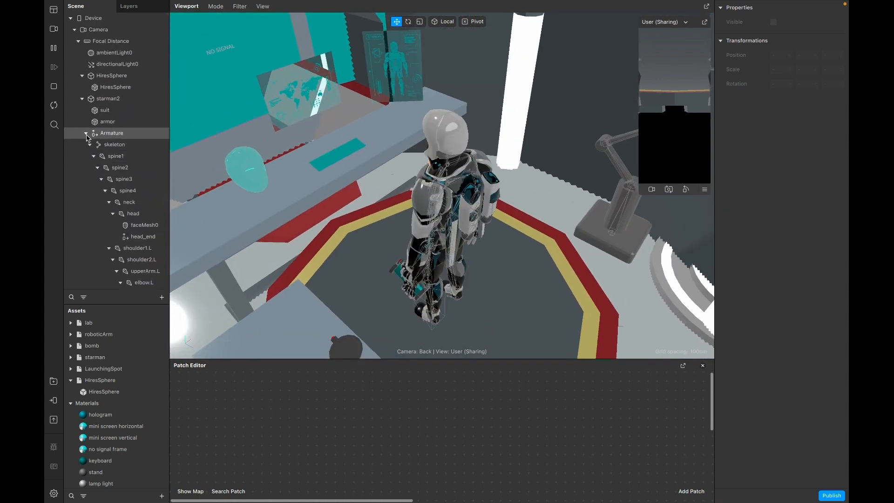
- Collapse the starman2, LaunchingSpot, lab, roboticArm, bomb and starman branches in the scene tree
{"action": "left_click", "coordinate": [86, 134]}
{"action": "left_click", "coordinate": [81, 145]}
{"action": "left_click", "coordinate": [82, 156]}
{"action": "left_click", "coordinate": [82, 99]}
{"action": "left_click", "coordinate": [82, 133]}
{"action": "left_click", "coordinate": [82, 145]}
{"action": "left_click", "coordinate": [82, 156]}
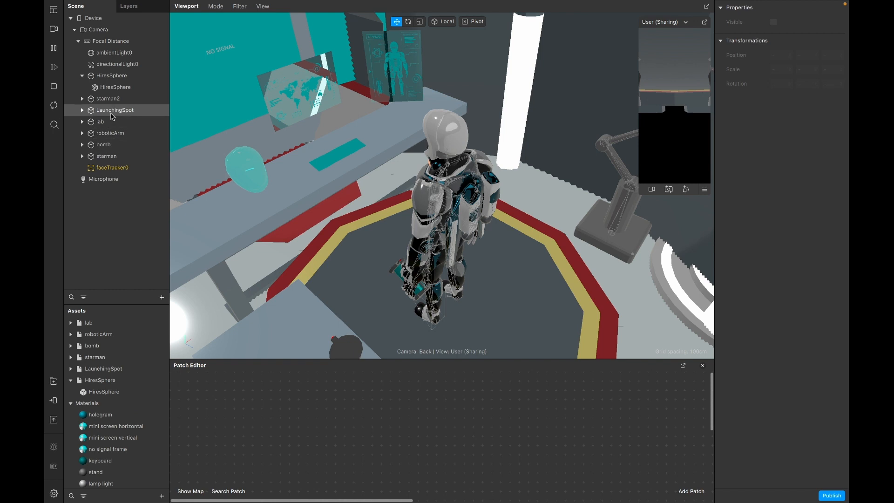
- Hide the LaunchingSpot and starman2 objects
{"action": "left_click", "coordinate": [112, 117]}
{"action": "left_click", "coordinate": [773, 51]}
{"action": "key", "text": "Up"}
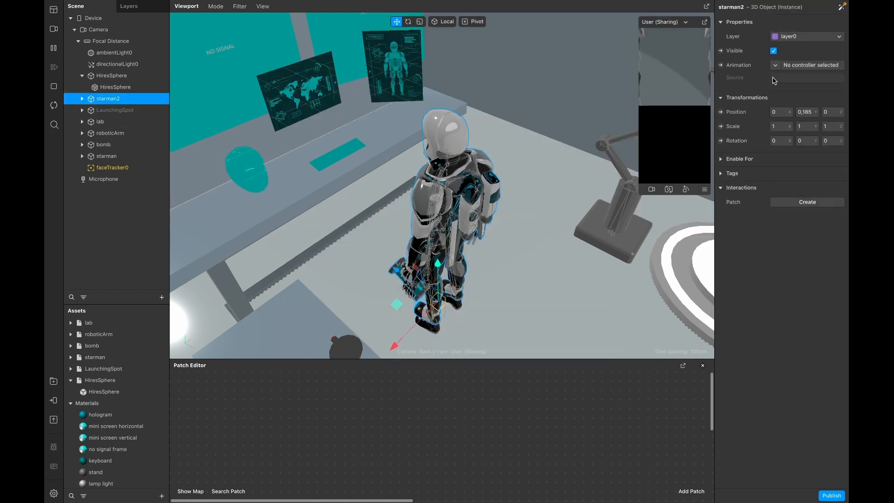
{"action": "left_click", "coordinate": [773, 50]}
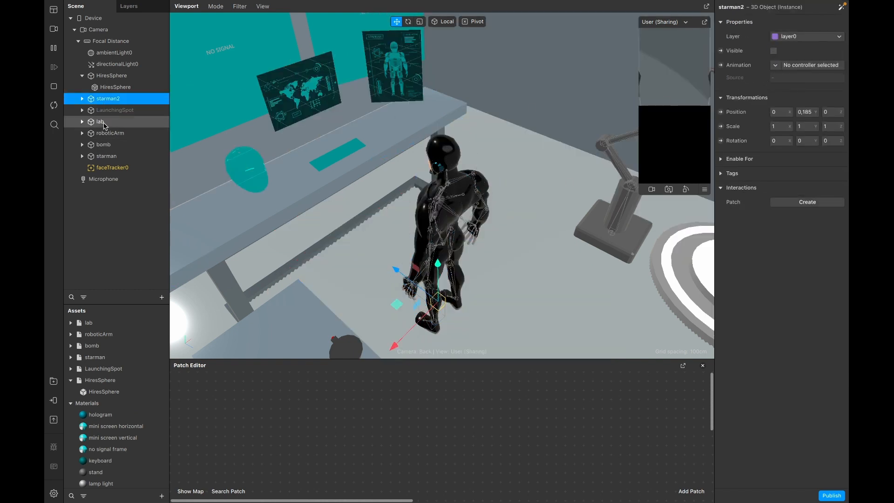
- Insert a new null object into the scene and rename it "lab part 1"
{"action": "left_click", "coordinate": [135, 233]}
{"action": "left_click", "coordinate": [161, 297]}
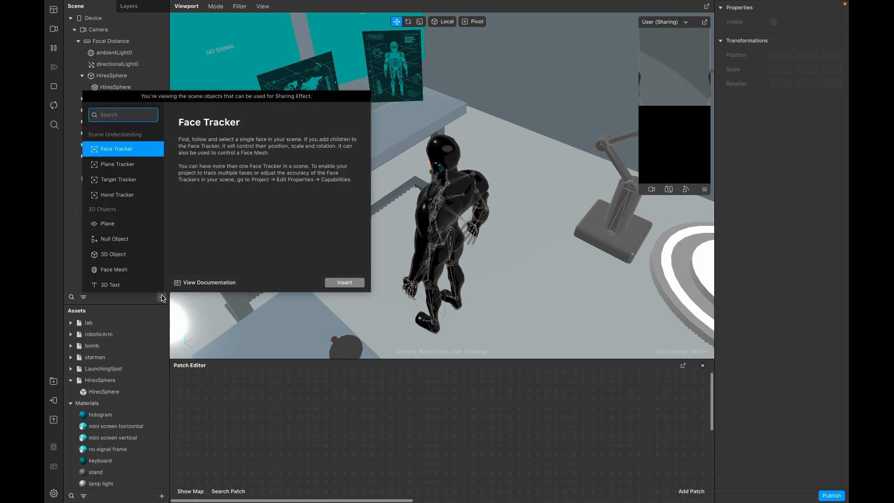
{"action": "type", "text": "null"}
{"action": "key", "text": "Return"}
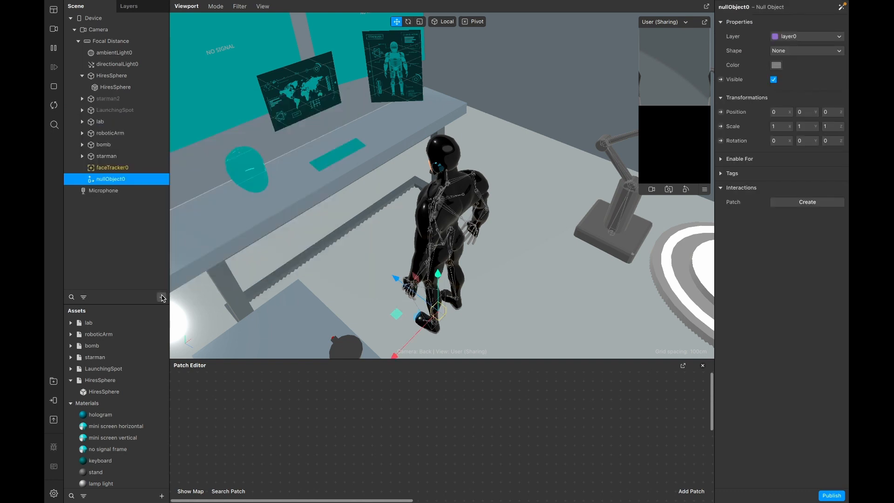
{"action": "double_click", "coordinate": [101, 181]}
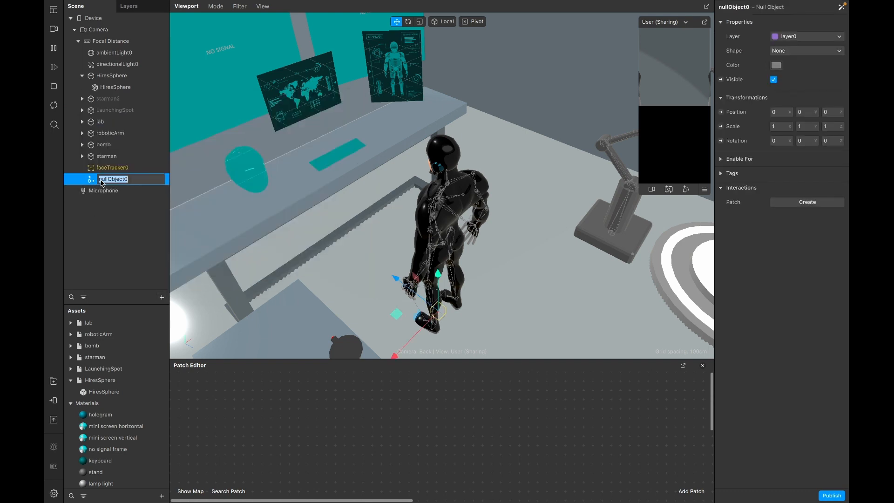
{"action": "type", "text": "lab part 1"}
{"action": "key", "text": "Return"}
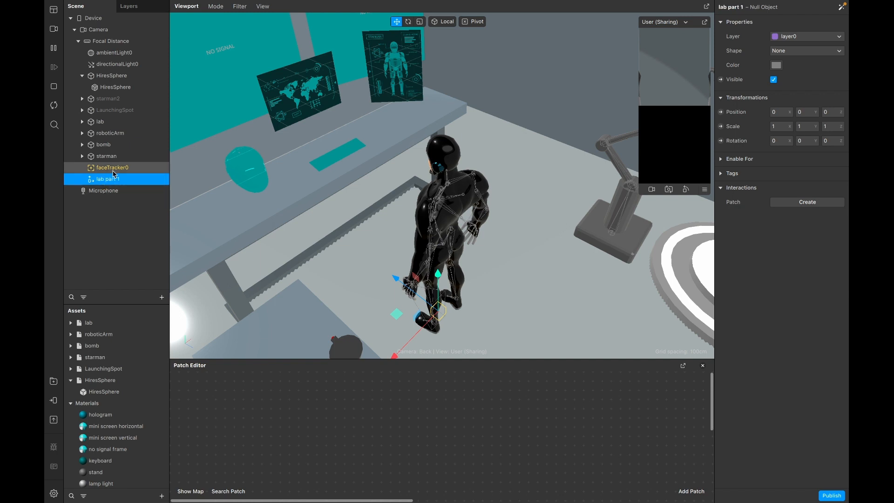
- Move lab part 1 above starman in the hierarchy and group lab, roboticArm, bomb and starman under it
{"action": "left_click_drag", "start_coordinate": [120, 182], "coordinate": [118, 161]}
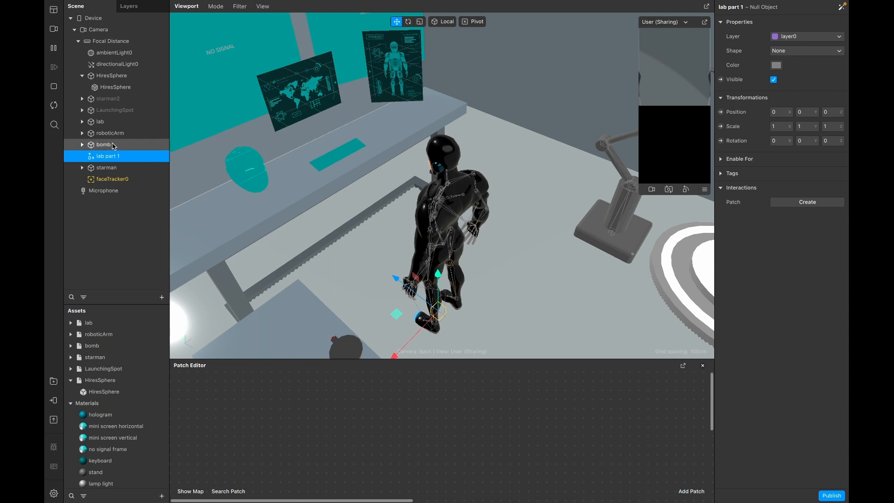
{"action": "left_click", "coordinate": [116, 145]}
{"action": "left_click", "coordinate": [119, 167], "text": "super"}
{"action": "left_click", "coordinate": [117, 133], "text": "super"}
{"action": "left_click", "coordinate": [116, 120], "text": "super"}
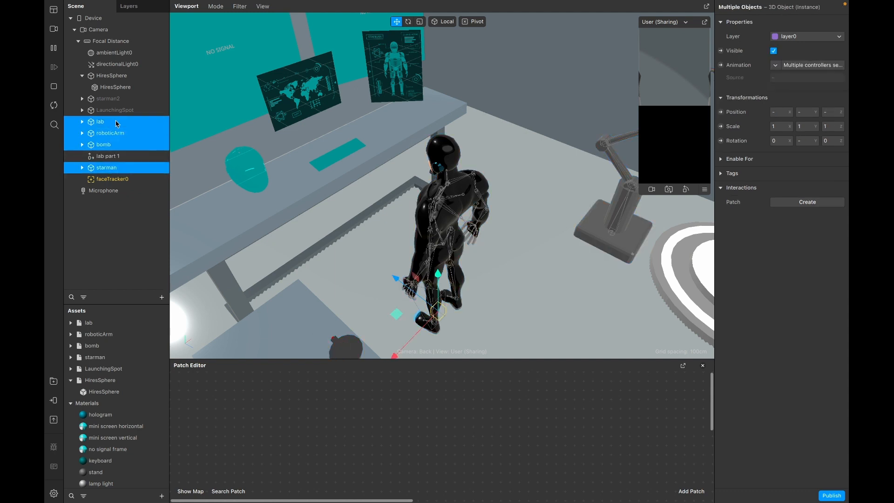
{"action": "left_click_drag", "start_coordinate": [119, 160], "coordinate": [120, 159]}
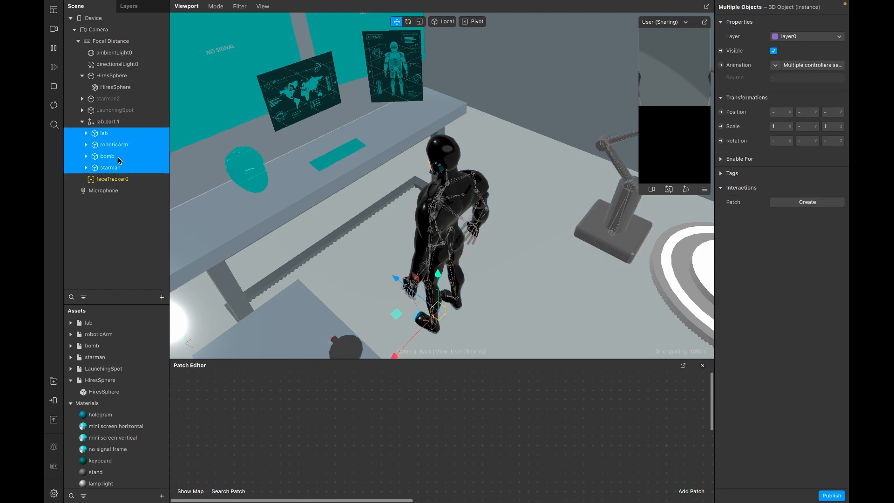
- Set the scale of lab part 1 to 0,5 on all three axes
{"action": "left_click_drag", "start_coordinate": [556, 267], "coordinate": [519, 230]}
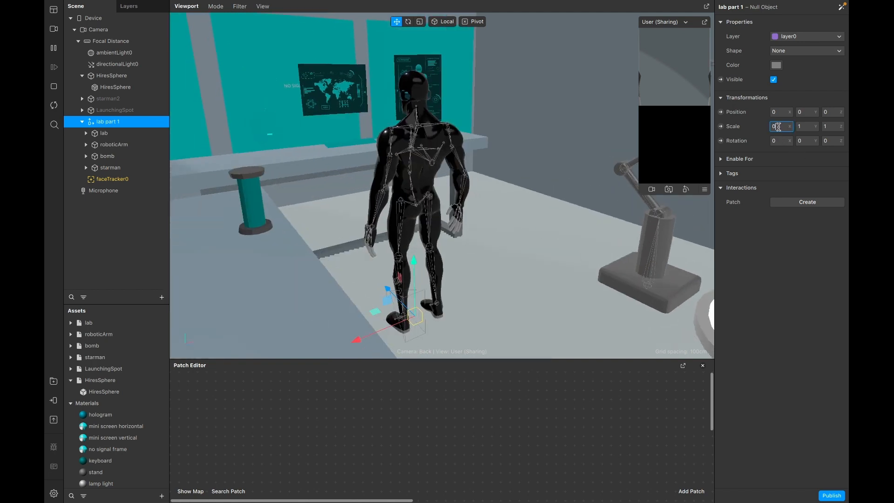
{"action": "type", "text": ",5"}
{"action": "key", "text": "Tab"}
{"action": "type", "text": "0,5"}
{"action": "key", "text": "Tab"}
{"action": "type", "text": "0,5"}
{"action": "key", "text": "Return"}
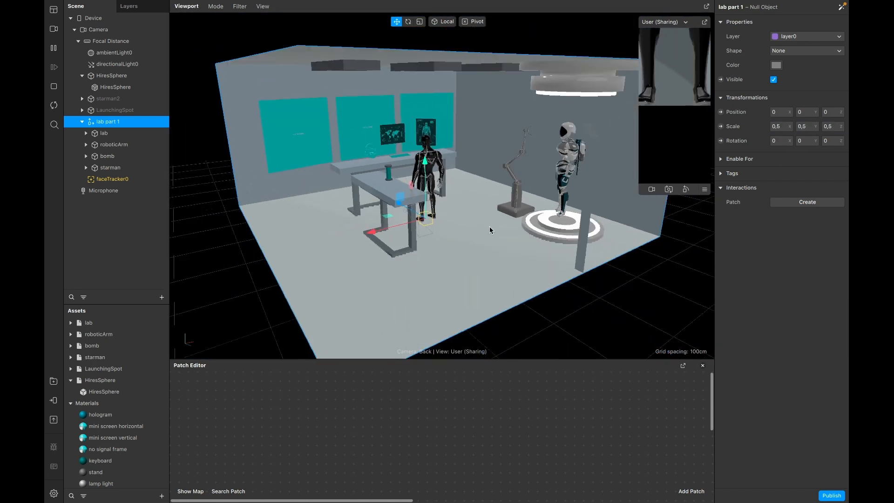
- Set the Y rotation of lab part 1 to 180
{"action": "key", "text": "Tab"}
{"action": "key", "text": "Tab"}
{"action": "type", "text": "180"}
{"action": "key", "text": "Return"}
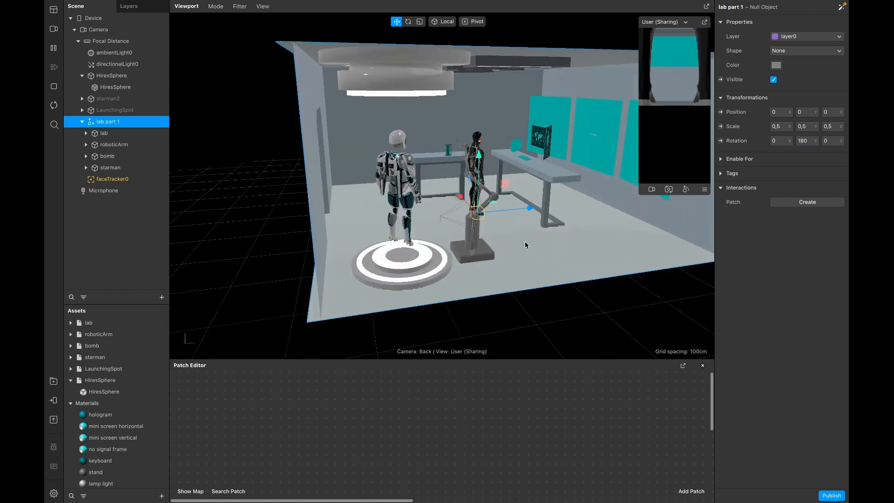
- Move lab part 1 freehand in front of the camera, to about -1,18 in Y and 1,64 in Z
{"action": "left_click_drag", "start_coordinate": [526, 245], "coordinate": [487, 300], "text": "alt"}
{"action": "scroll", "coordinate": [487, 300], "scroll_direction": "up", "scroll_amount": 5}
{"action": "left_click_drag", "start_coordinate": [460, 339], "coordinate": [326, 372]}
{"action": "scroll", "coordinate": [343, 287], "scroll_direction": "down", "scroll_amount": 5}
{"action": "left_click_drag", "start_coordinate": [303, 281], "coordinate": [295, 440]}
{"action": "left_click_drag", "start_coordinate": [438, 289], "coordinate": [460, 222], "text": "alt"}
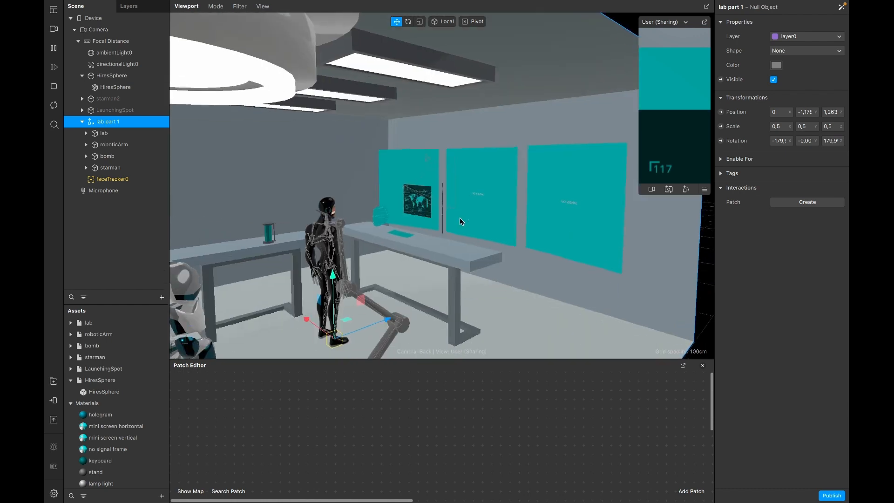
{"action": "left_click_drag", "start_coordinate": [387, 319], "coordinate": [347, 332]}
- Set the position of lab part 1 to -1,05 in Y and 1,5 in Z
{"action": "left_click", "coordinate": [809, 112]}
{"action": "type", "text": "-1,05"}
{"action": "key", "text": "Return"}
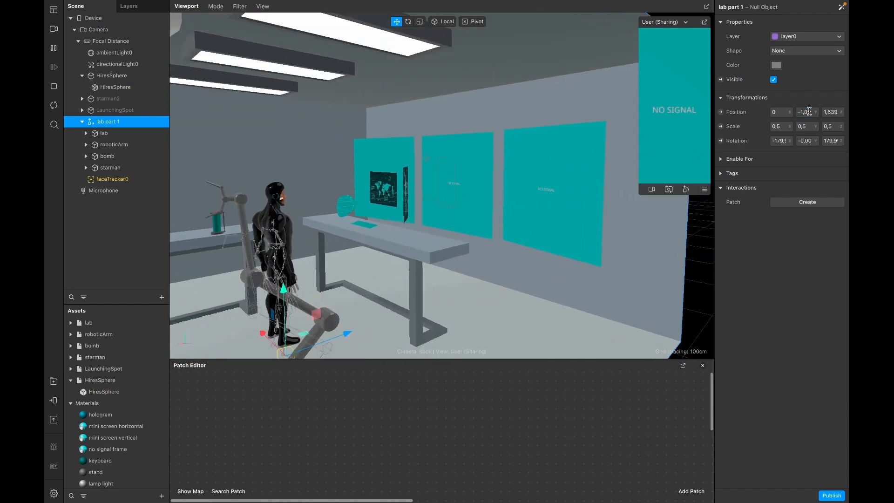
{"action": "left_click", "coordinate": [831, 112]}
{"action": "type", "text": "1,5"}
{"action": "key", "text": "Return"}
- Set the rotation of lab part 1 to 0 in X, 180 in Y and 0 in Z
{"action": "left_click", "coordinate": [782, 140]}
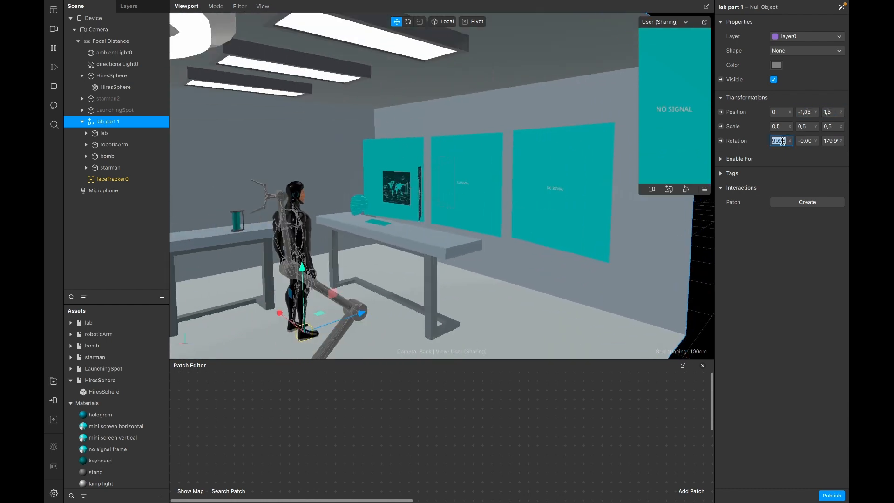
{"action": "type", "text": "0"}
{"action": "key", "text": "Return"}
{"action": "left_click", "coordinate": [829, 141]}
{"action": "type", "text": "0"}
{"action": "key", "text": "Return"}
{"action": "left_click", "coordinate": [809, 140]}
{"action": "type", "text": "180"}
{"action": "key", "text": "Return"}
- Enlarge the Patch Editor and add an Animation patch to it
{"action": "left_click_drag", "start_coordinate": [436, 360], "coordinate": [456, 252]}
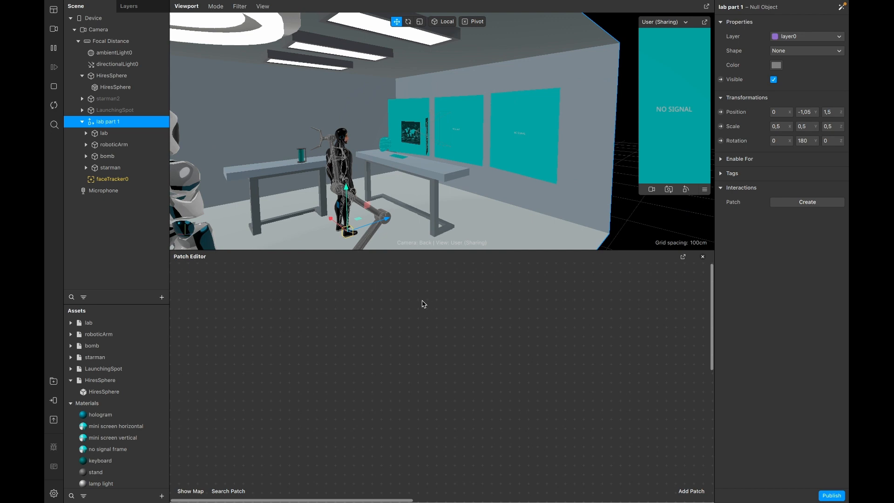
{"action": "right_click", "coordinate": [424, 303]}
{"action": "type", "text": "anim"}
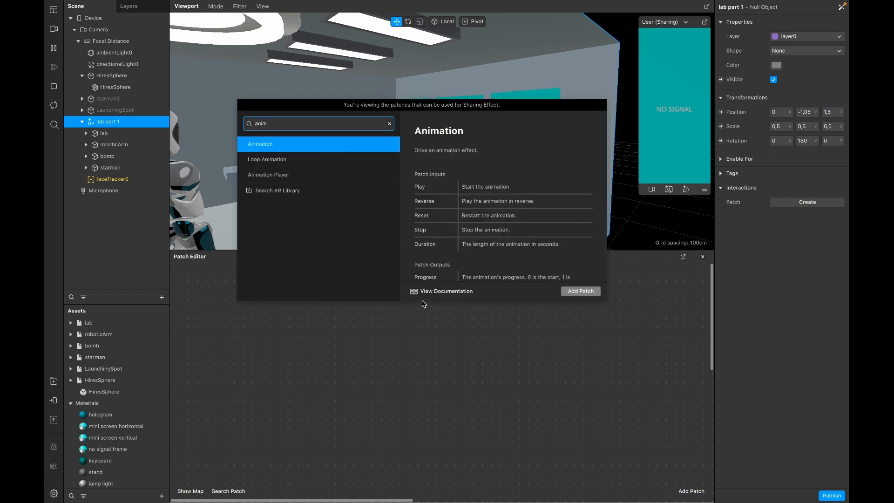
{"action": "key", "text": "Return"}
{"action": "left_click_drag", "start_coordinate": [464, 317], "coordinate": [387, 298]}
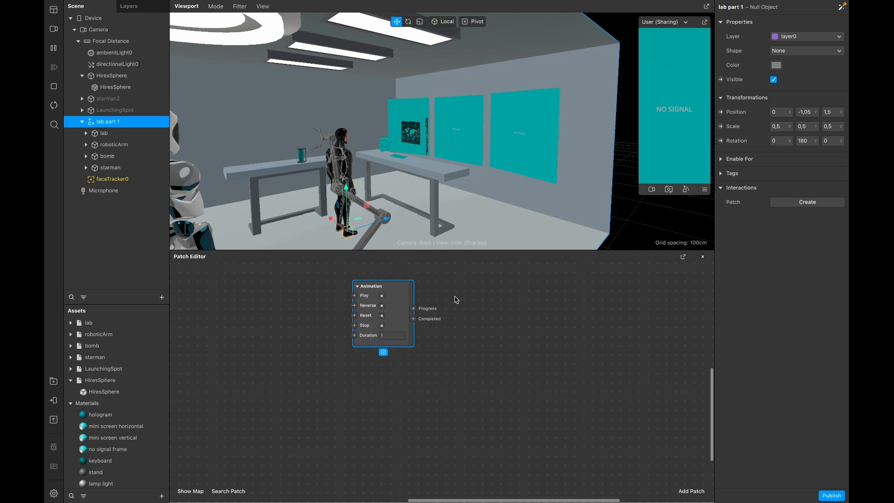
- Add a Transition patch and align it beside the Animation patch
{"action": "right_click", "coordinate": [456, 299]}
{"action": "type", "text": "trans"}
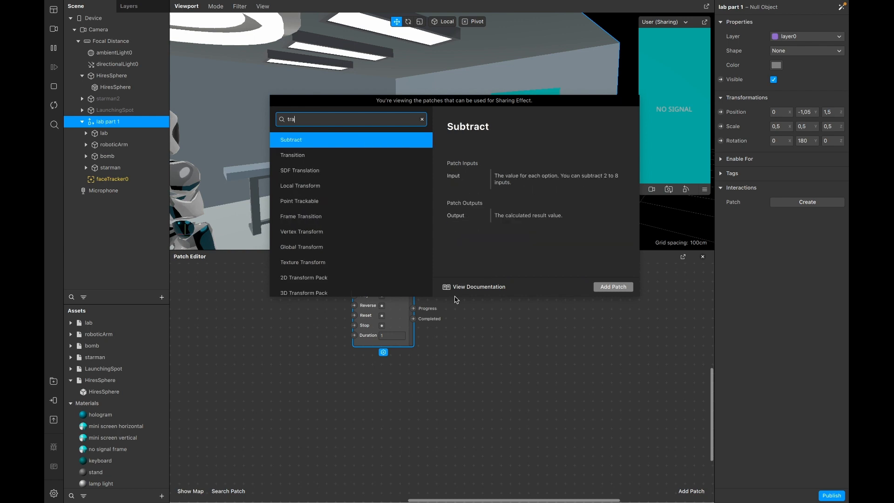
{"action": "key", "text": "Return"}
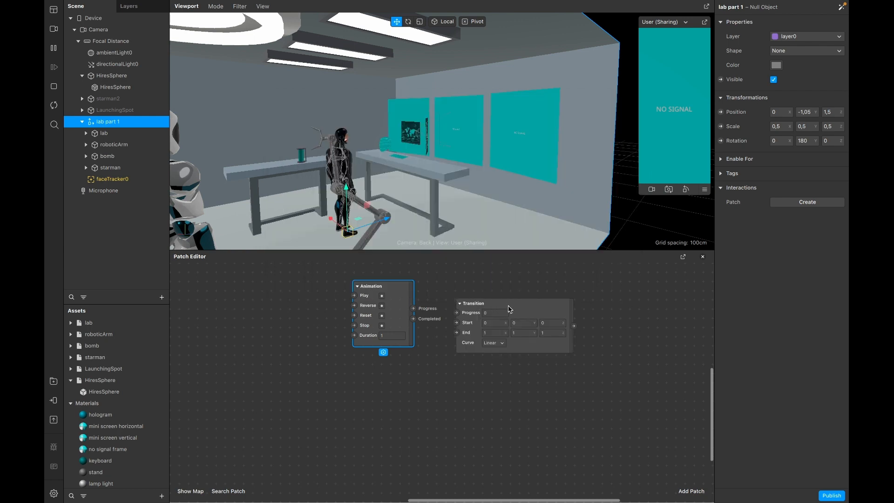
{"action": "left_click", "coordinate": [510, 308]}
{"action": "left_click_drag", "start_coordinate": [510, 308], "coordinate": [490, 301]}
{"action": "left_click_drag", "start_coordinate": [390, 303], "coordinate": [381, 303]}
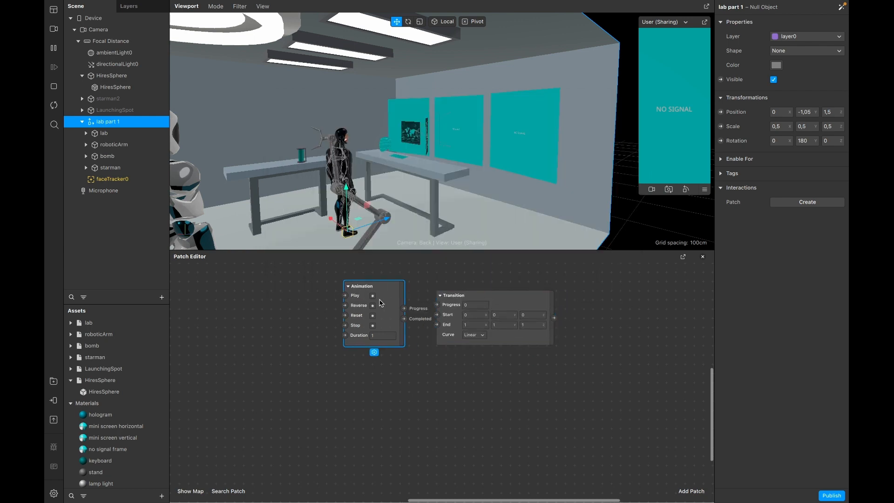
{"action": "left_click_drag", "start_coordinate": [504, 307], "coordinate": [494, 299]}
{"action": "left_click", "coordinate": [472, 361]}
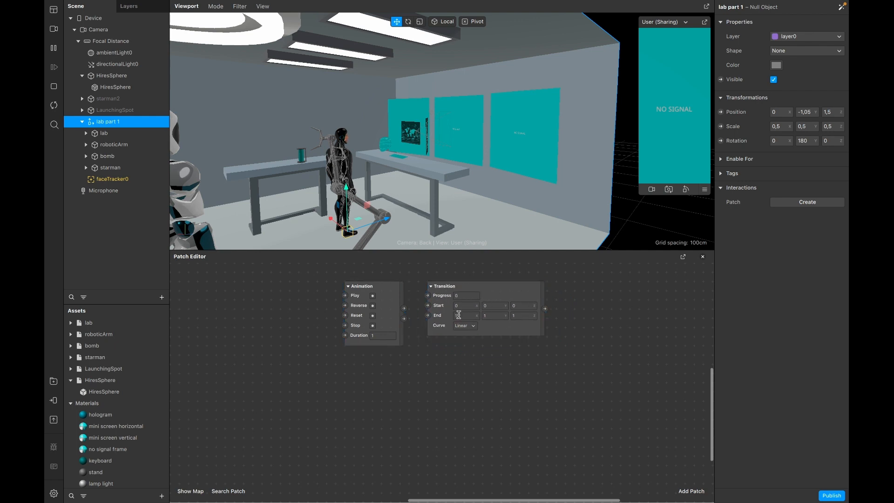
- Set the Transition's Start to 0, -1,05, 1,5 and End to 0, -1,05, -0,2, and create a position patch for lab part 1
{"action": "left_click", "coordinate": [458, 315]}
{"action": "type", "text": "0"}
{"action": "left_click", "coordinate": [492, 306]}
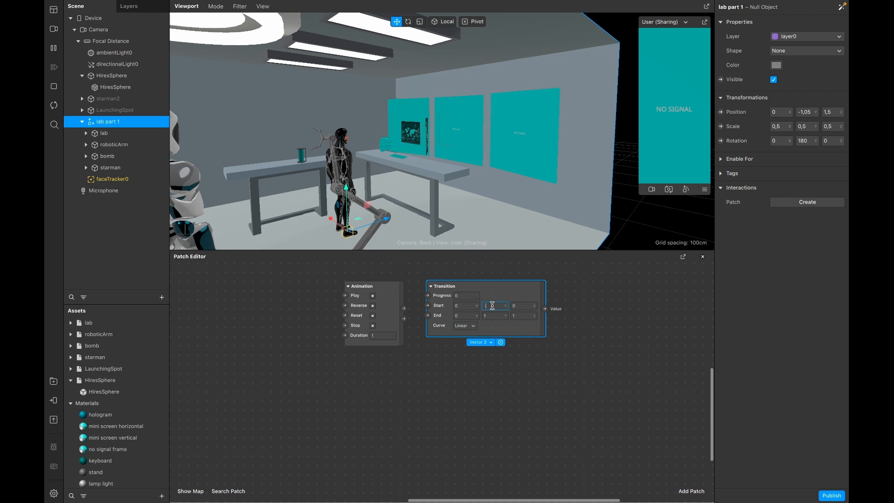
{"action": "type", "text": "1,05"}
{"action": "left_click", "coordinate": [495, 315]}
{"action": "left_click", "coordinate": [522, 316]}
{"action": "type", "text": "-0,2"}
{"action": "left_click", "coordinate": [721, 112]}
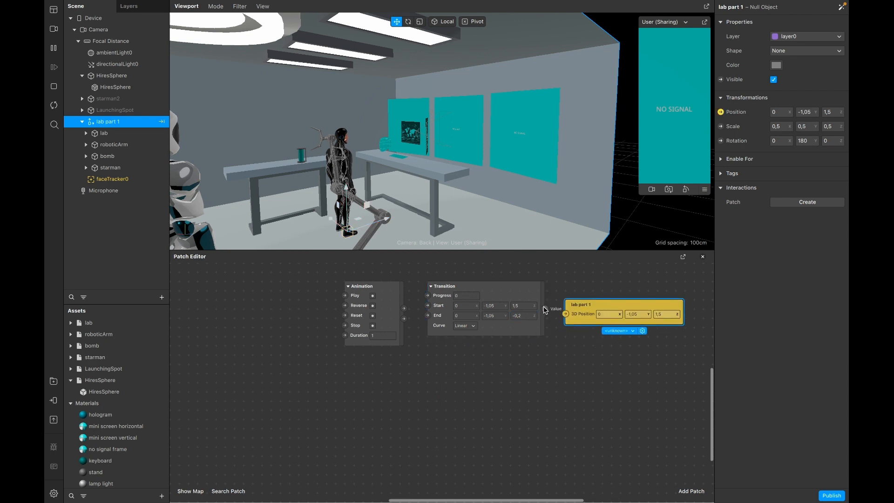
- Add a Screen Tap patch connected to the Animation's Play input and set the Animation's duration to 2
{"action": "right_click", "coordinate": [274, 341]}
{"action": "type", "text": "scree"}
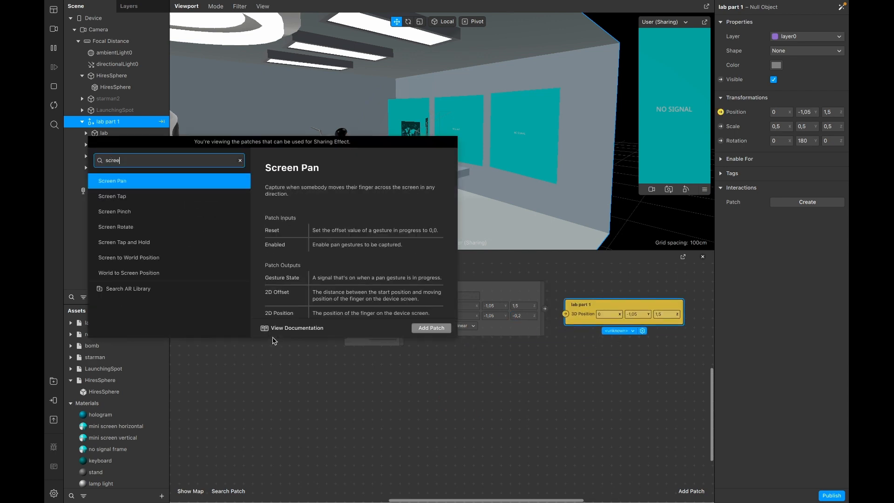
{"action": "key", "text": "Down"}
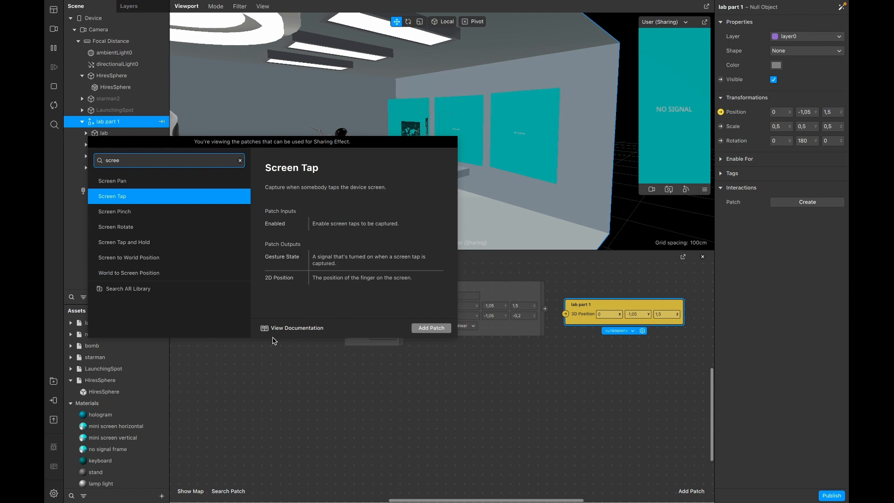
{"action": "type", "text": "e"}
{"action": "key", "text": "Return"}
{"action": "left_click_drag", "start_coordinate": [285, 343], "coordinate": [345, 295]}
{"action": "left_click", "coordinate": [376, 335]}
{"action": "type", "text": "2"}
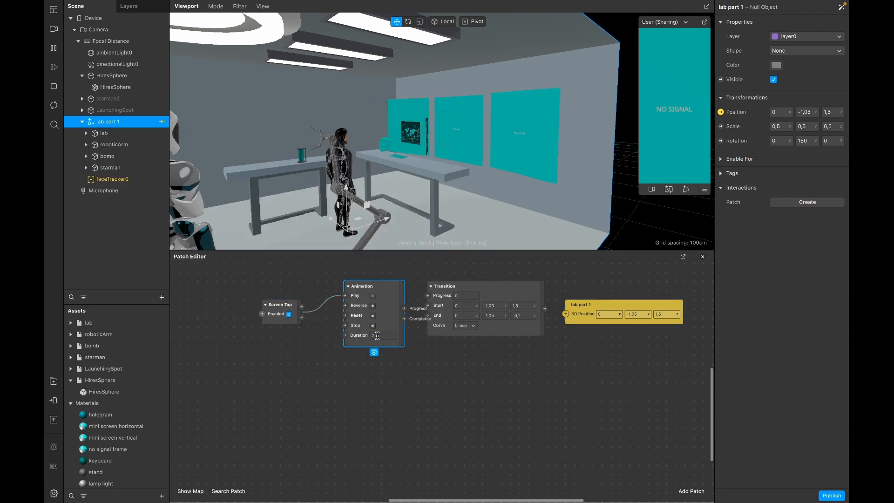
- Connect the Animation's Progress to the Transition and its output to lab part 1's 3D Position, and test it with a screen tap
{"action": "left_click_drag", "start_coordinate": [404, 308], "coordinate": [427, 296]}
{"action": "left_click_drag", "start_coordinate": [545, 309], "coordinate": [565, 314]}
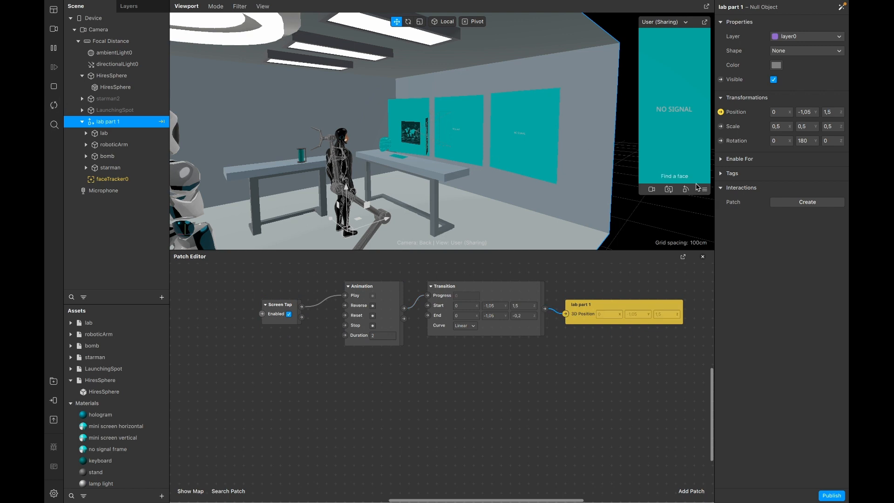
{"action": "left_click", "coordinate": [675, 111]}
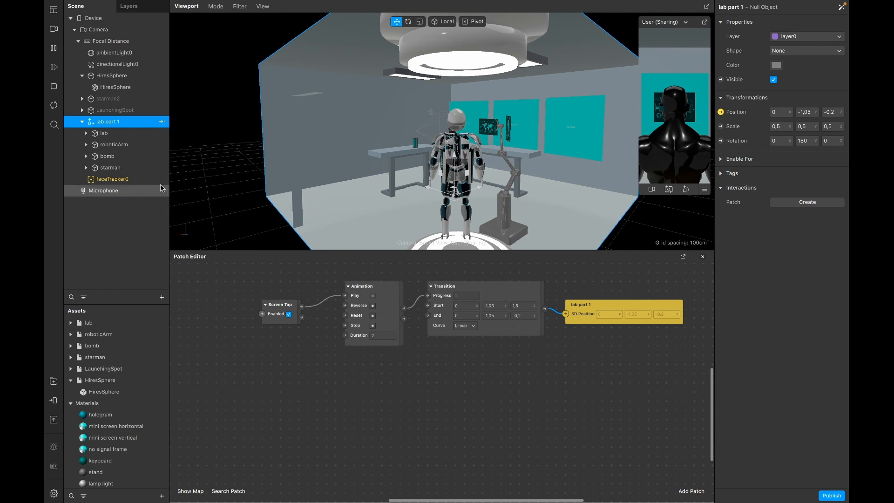
- Add a null object inside lab part 1 and rename it "lab part 2"
{"action": "right_click", "coordinate": [116, 124]}
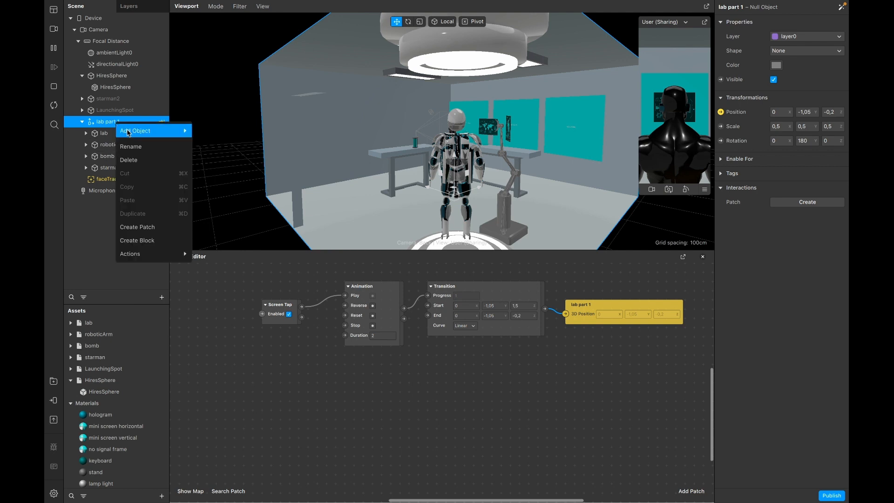
{"action": "mouse_move", "coordinate": [137, 131]}
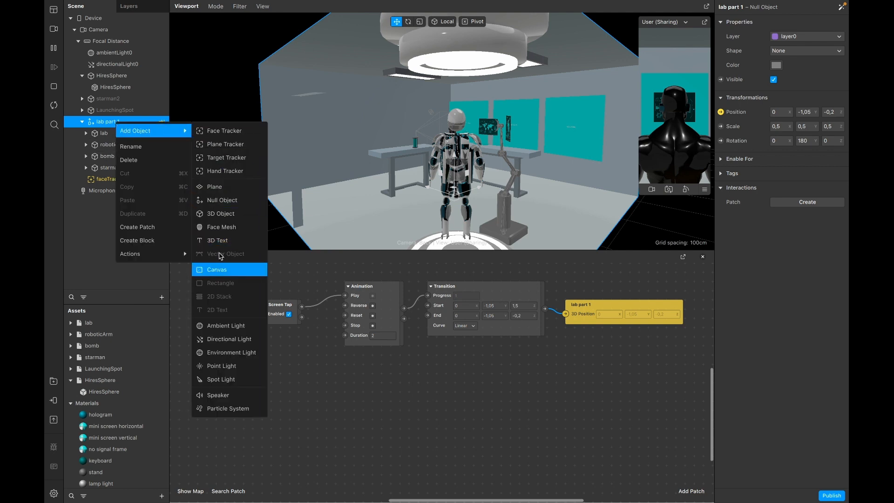
{"action": "left_click", "coordinate": [221, 201]}
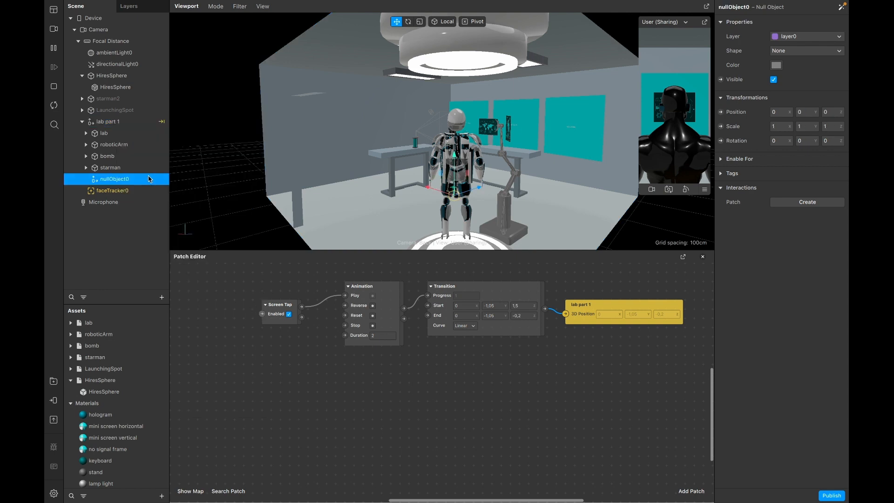
{"action": "double_click", "coordinate": [116, 179]}
{"action": "type", "text": "la"}
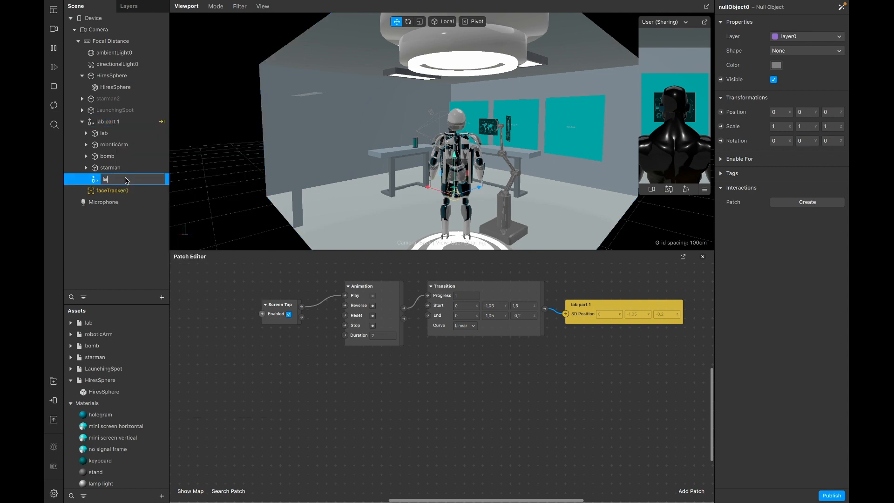
{"action": "type", "text": "b part 2"}
{"action": "key", "text": "Return"}
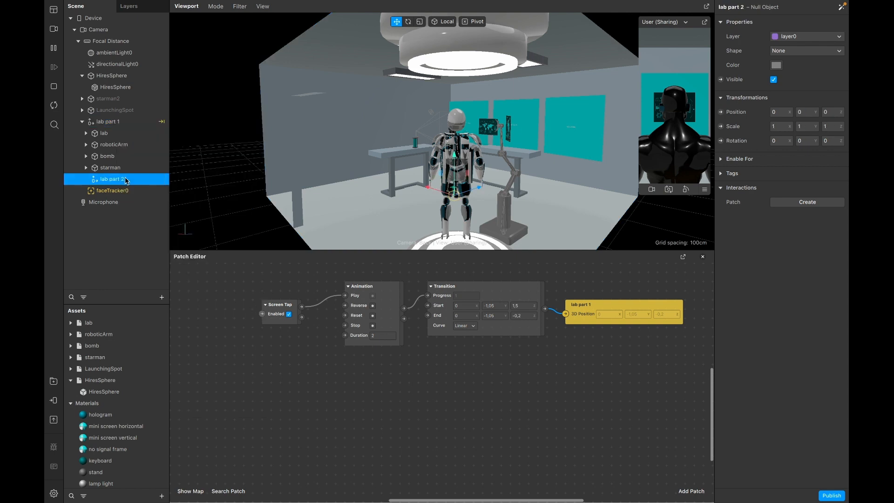
- Move lab, roboticArm, bomb and starman into the lab part 2 null object
{"action": "left_click", "coordinate": [119, 168]}
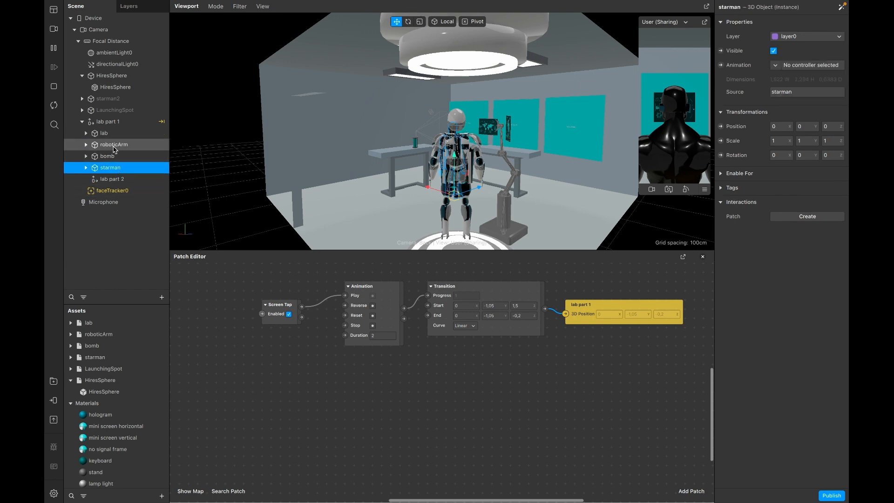
{"action": "left_click", "coordinate": [112, 156], "text": "shift"}
{"action": "left_click", "coordinate": [114, 136], "text": "shift"}
{"action": "left_click_drag", "start_coordinate": [124, 172], "coordinate": [121, 180]}
- Add an Animation patch and a Transition patch below the lab part 1 chain and align them side by side
{"action": "double_click", "coordinate": [368, 402]}
{"action": "type", "text": "anim"}
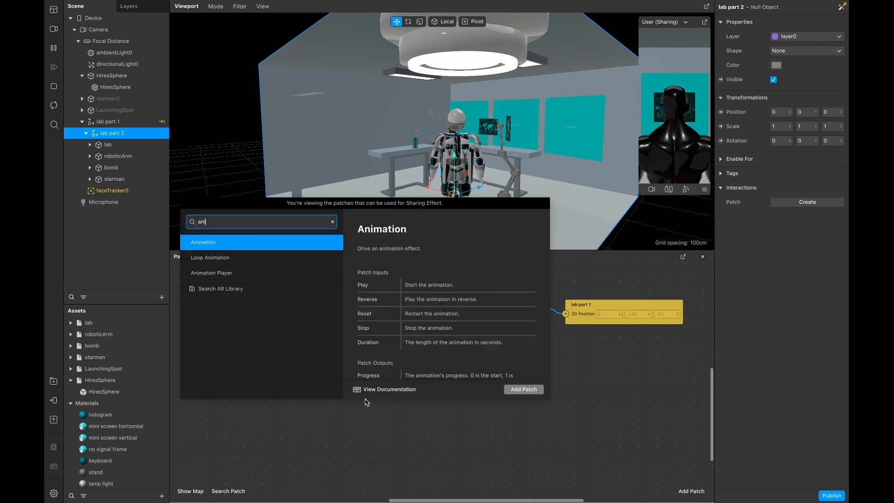
{"action": "key", "text": "Return"}
{"action": "left_click_drag", "start_coordinate": [413, 416], "coordinate": [409, 389]}
{"action": "double_click", "coordinate": [463, 385]}
{"action": "type", "text": "trans"}
{"action": "key", "text": "Return"}
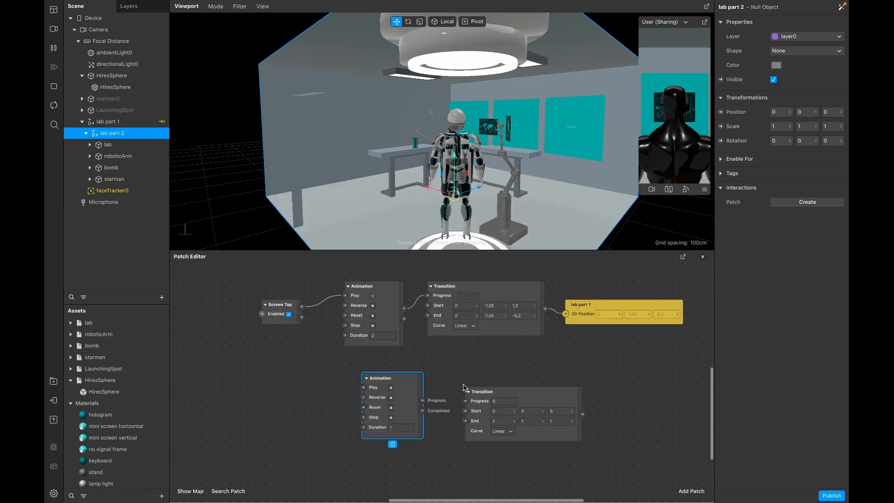
{"action": "left_click_drag", "start_coordinate": [507, 391], "coordinate": [488, 377]}
- Duplicate the new Animation and Transition pair directly below, and connect each Animation's Progress to its Transition
{"action": "left_click", "coordinate": [410, 376], "text": "shift"}
{"action": "key", "text": "super+c"}
{"action": "key", "text": "super+v"}
{"action": "left_click_drag", "start_coordinate": [610, 405], "coordinate": [513, 451]}
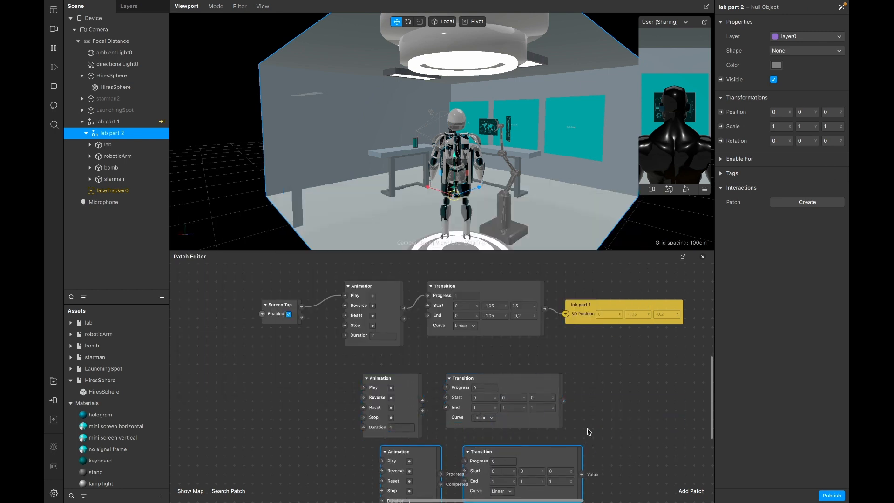
{"action": "scroll", "coordinate": [588, 432], "scroll_direction": "down", "scroll_amount": 2}
{"action": "left_click_drag", "start_coordinate": [515, 404], "coordinate": [498, 404]}
{"action": "left_click", "coordinate": [467, 391]}
{"action": "left_click_drag", "start_coordinate": [409, 354], "coordinate": [433, 341]}
{"action": "left_click_drag", "start_coordinate": [409, 428], "coordinate": [433, 415]}
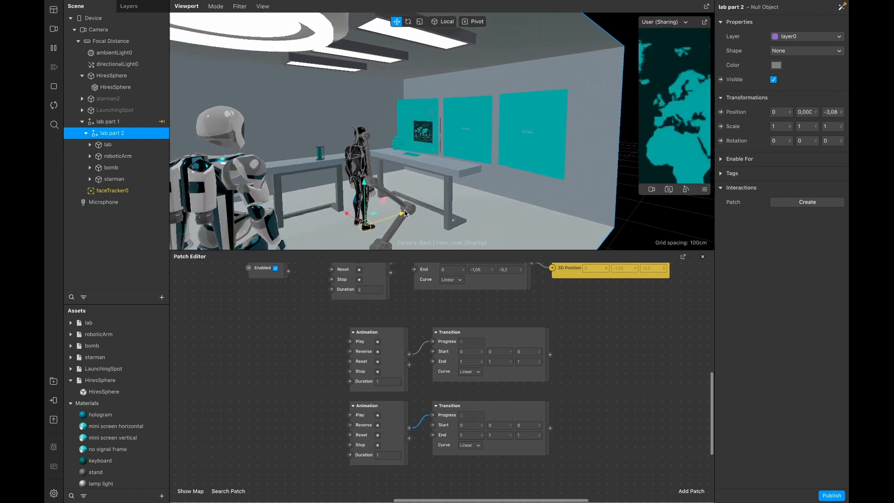
- Try out a rotation of lab part 2 in the viewport and undo the trial transformations
{"action": "left_click", "coordinate": [408, 22]}
{"action": "left_click_drag", "start_coordinate": [369, 244], "coordinate": [100, 441]}
{"action": "key", "text": "super+z"}
{"action": "key", "text": "super+z"}
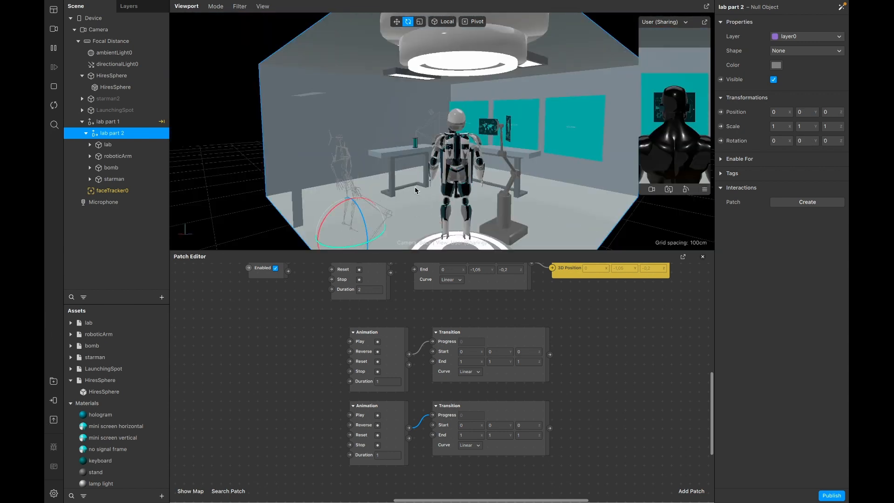
- Create 3D Position and 3D Rotation patches for lab part 2 beside the two new Transitions
{"action": "left_click_drag", "start_coordinate": [593, 376], "coordinate": [550, 377]}
{"action": "left_click", "coordinate": [720, 112]}
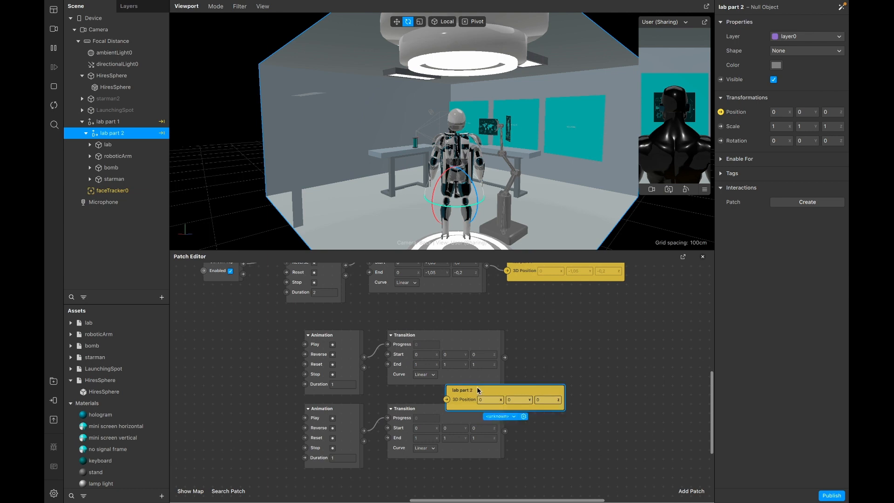
{"action": "left_click", "coordinate": [720, 140]}
- Set the rotation Transition's End to 10, 180, 0 and the position Transition's End X to 0
{"action": "left_click", "coordinate": [425, 363]}
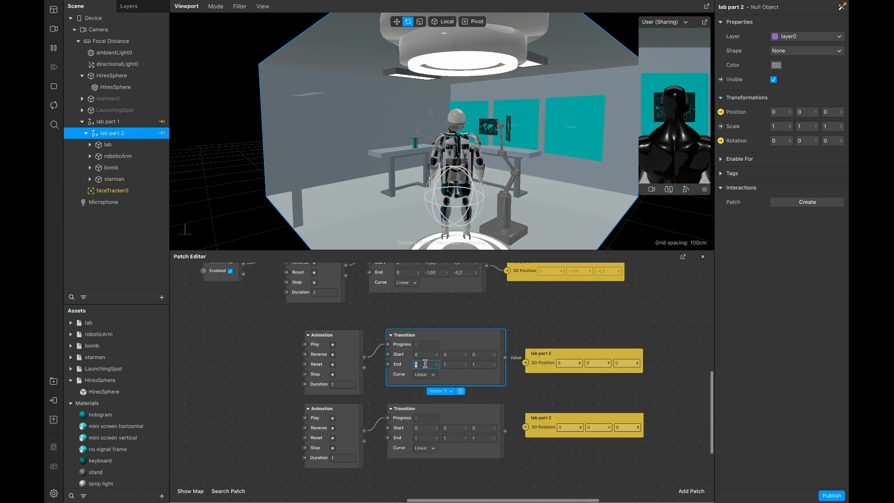
{"action": "left_click", "coordinate": [420, 438]}
{"action": "type", "text": "10"}
{"action": "key", "text": "Return"}
{"action": "left_click", "coordinate": [456, 439]}
{"action": "type", "text": "180"}
{"action": "key", "text": "Return"}
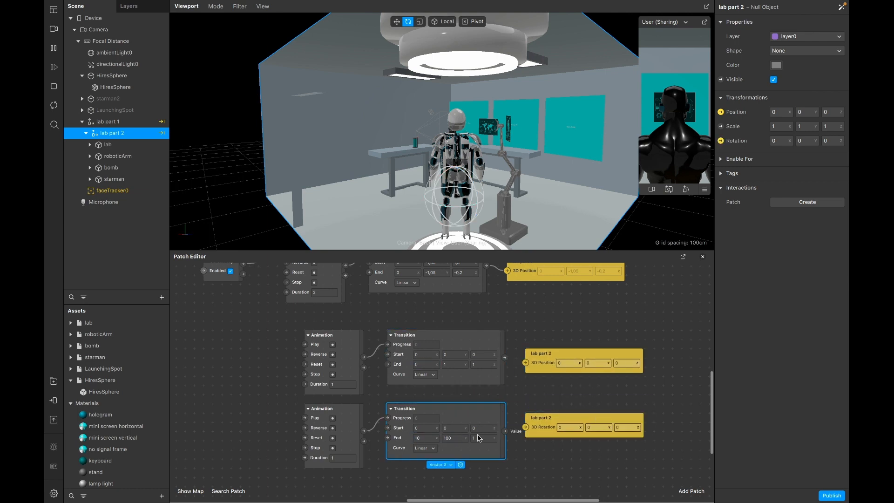
{"action": "left_click", "coordinate": [478, 438]}
{"action": "type", "text": "0"}
- Set the position Transition's End Y to 0 and End Z to 0,8
{"action": "left_click", "coordinate": [457, 364]}
{"action": "type", "text": "0"}
{"action": "key", "text": "Return"}
{"action": "left_click", "coordinate": [476, 364]}
{"action": "type", "text": "0,8"}
- Wire the Transitions to lab part 2's 3D Position and Rotation, start both Animations from the first Animation's Completed output, and test the tap
{"action": "left_click_drag", "start_coordinate": [505, 358], "coordinate": [525, 362]}
{"action": "scroll", "coordinate": [272, 371], "scroll_direction": "up", "scroll_amount": 2}
{"action": "scroll", "coordinate": [273, 371], "scroll_direction": "left", "scroll_amount": 2}
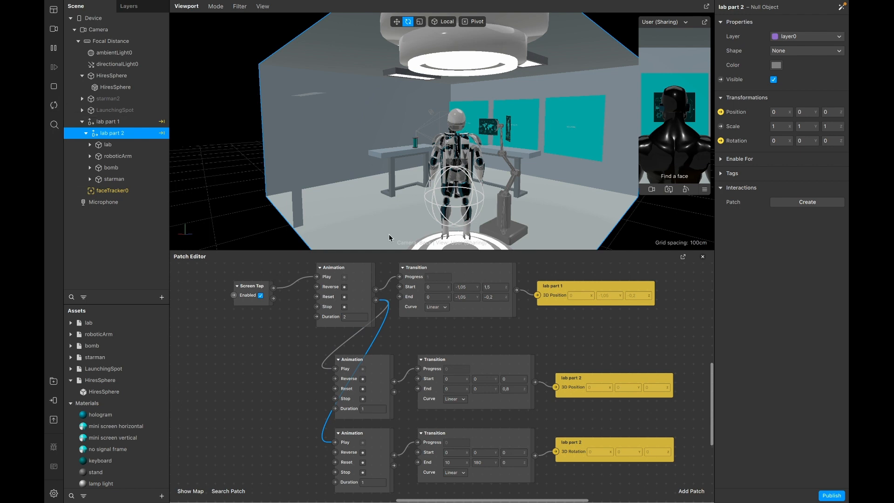
{"action": "left_click", "coordinate": [668, 132]}
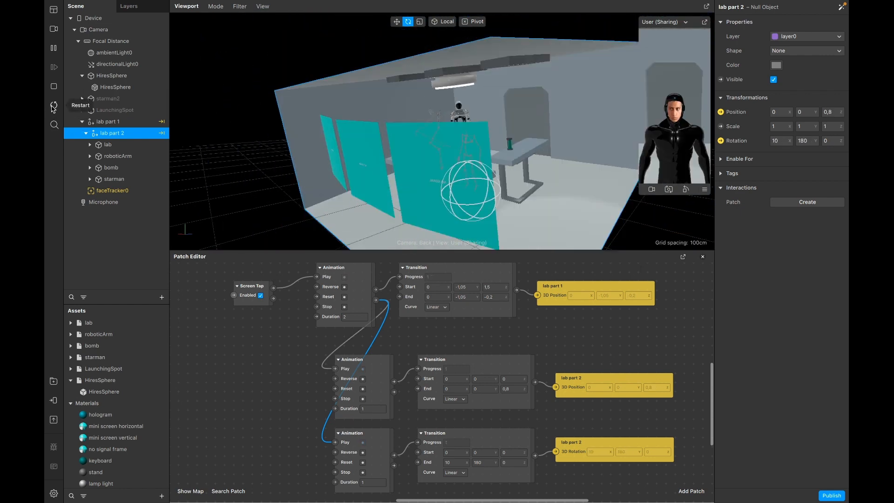
- Set the Duration of lab part 2's position Animation to 4 and its rotation Animation to 6, and restart the preview
{"action": "left_click", "coordinate": [369, 408]}
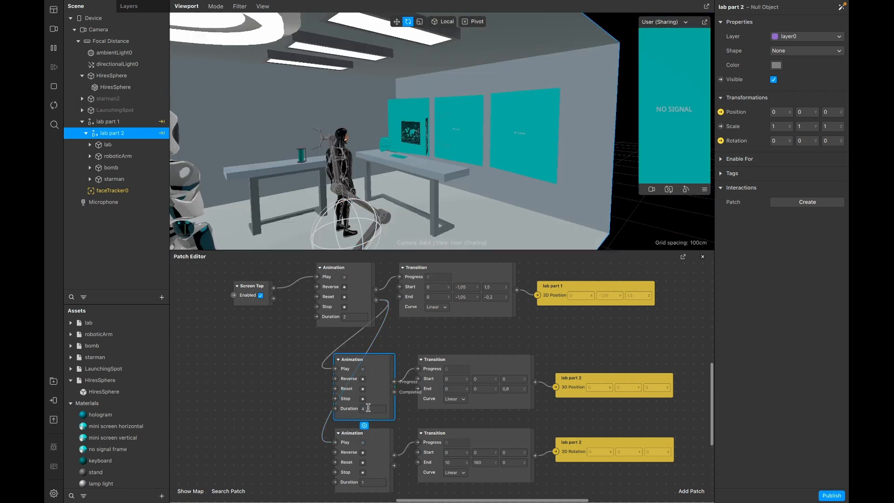
{"action": "left_click", "coordinate": [366, 483]}
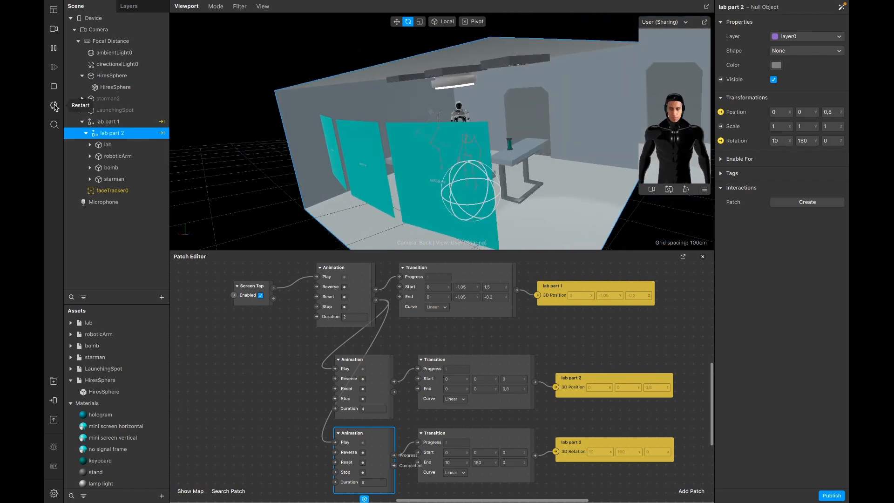
{"action": "left_click", "coordinate": [54, 106]}
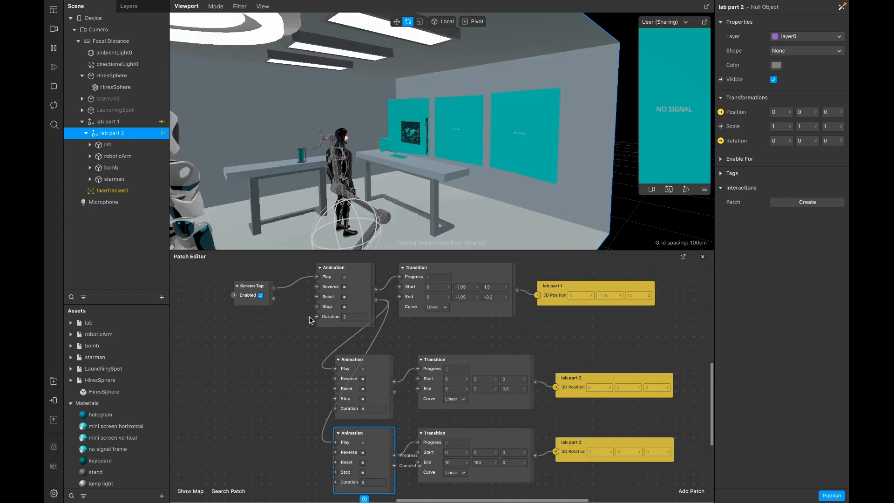
- Add a null object named "lab part 3" inside lab part 2 and move the lab objects into it
{"action": "right_click", "coordinate": [108, 134]}
{"action": "mouse_move", "coordinate": [139, 136]}
{"action": "left_click", "coordinate": [218, 211]}
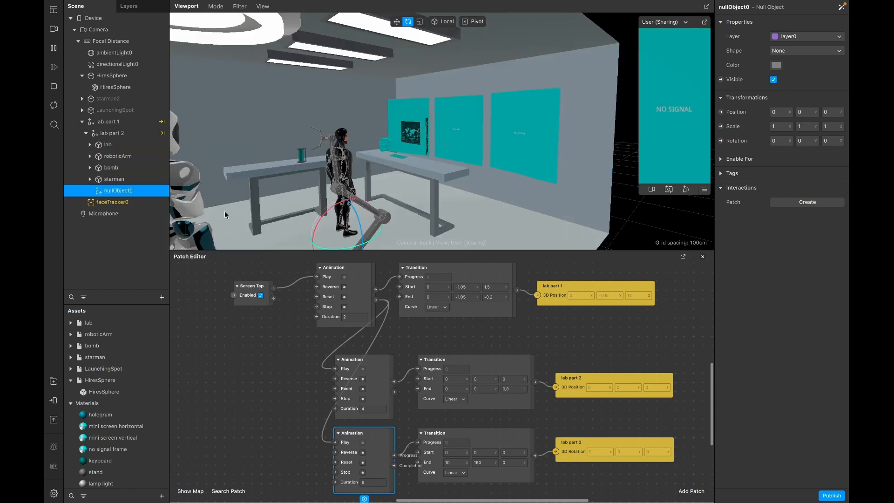
{"action": "double_click", "coordinate": [127, 190]}
{"action": "type", "text": "lab part 3"}
{"action": "mouse_move", "coordinate": [126, 182]}
{"action": "left_mouse_down"}
{"action": "mouse_move", "coordinate": [123, 147]}
{"action": "mouse_move", "coordinate": [122, 190]}
{"action": "left_mouse_up"}
- Add an Animation patch linked to a Transition patch below the lab part 2 chains and align the pair
{"action": "scroll", "coordinate": [396, 405], "scroll_direction": "down", "scroll_amount": 5}
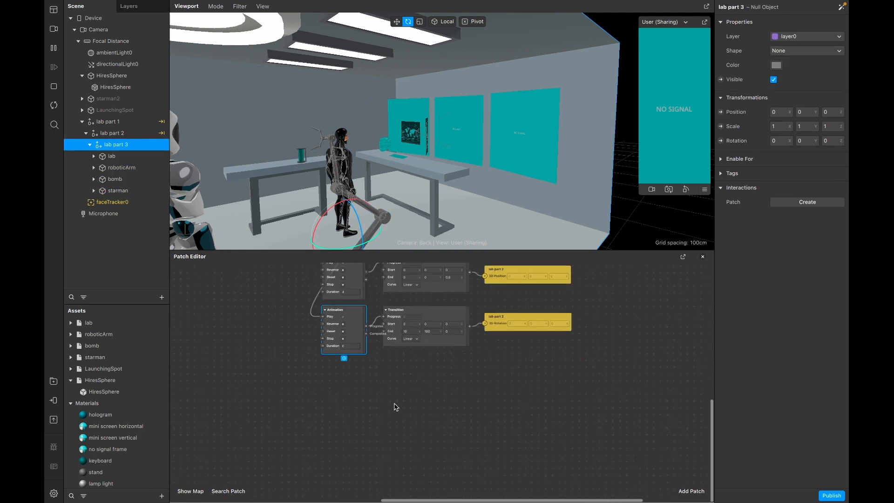
{"action": "double_click", "coordinate": [399, 419]}
{"action": "key", "text": "Return"}
{"action": "double_click", "coordinate": [468, 423]}
{"action": "type", "text": "tran"}
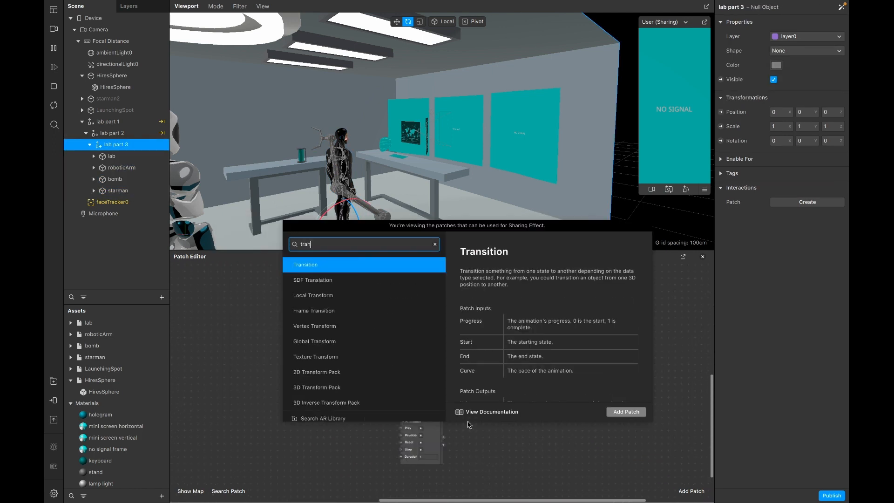
{"action": "key", "text": "Return"}
{"action": "scroll", "coordinate": [437, 409], "scroll_direction": "down", "scroll_amount": 2}
{"action": "scroll", "coordinate": [436, 390], "scroll_direction": "up", "scroll_amount": 4}
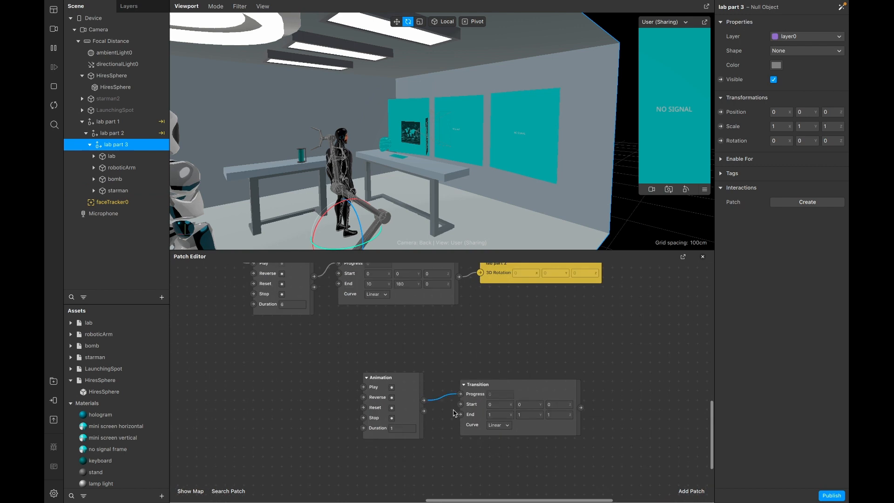
{"action": "left_click_drag", "start_coordinate": [406, 405], "coordinate": [390, 403]}
{"action": "left_click_drag", "start_coordinate": [506, 388], "coordinate": [479, 380]}
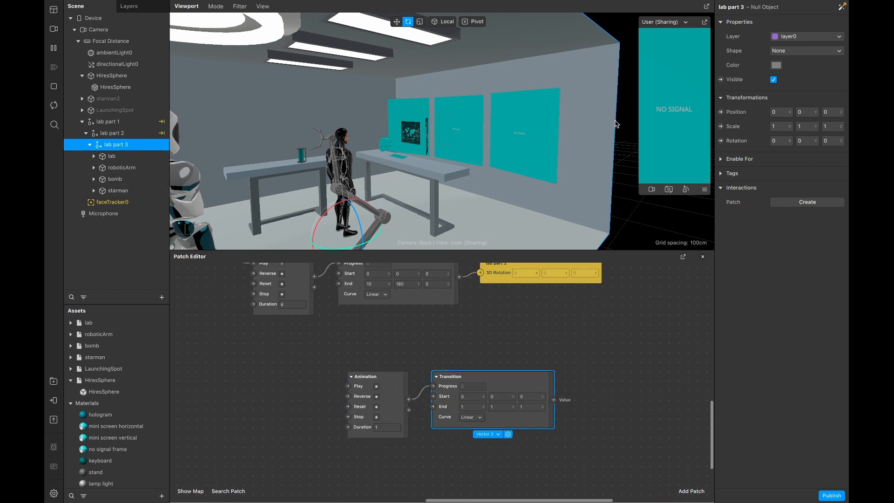
- Create a lab part 3 position patch driven by the Transition with End 10, 0, 0, and set the Animation's Duration to 2
{"action": "left_click", "coordinate": [720, 112]}
{"action": "left_click_drag", "start_coordinate": [562, 388], "coordinate": [692, 385]}
{"action": "left_click", "coordinate": [468, 407]}
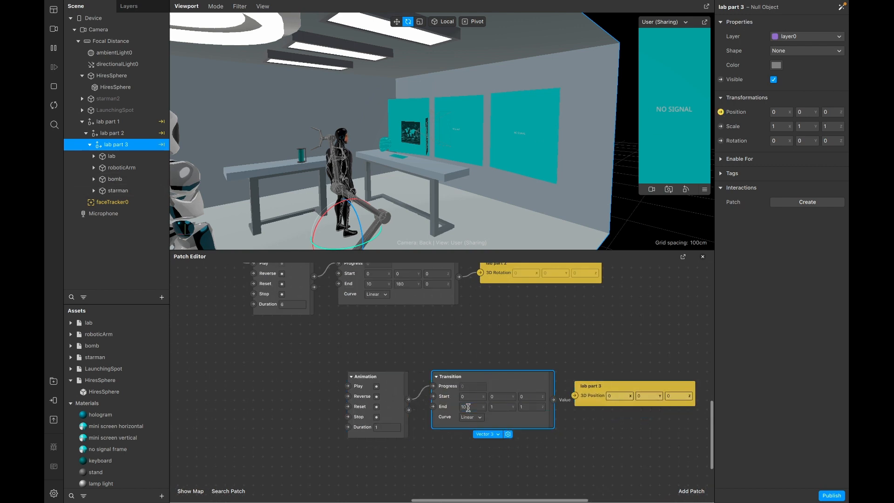
{"action": "left_click_drag", "start_coordinate": [553, 399], "coordinate": [574, 395]}
{"action": "left_click", "coordinate": [391, 428]}
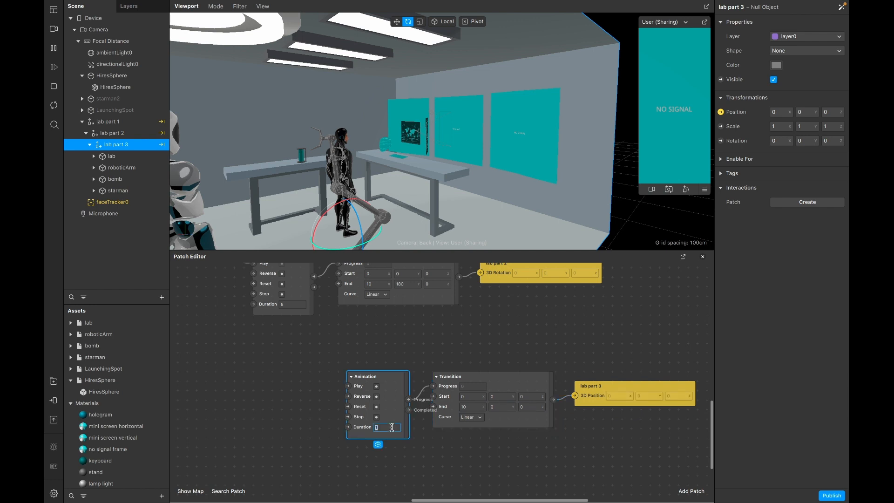
- Insert a Delay patch of 2,5 between the lab part 2 rotation Animation's Completed output and the new Animation's Play input
{"action": "double_click", "coordinate": [290, 397]}
{"action": "type", "text": "delay"}
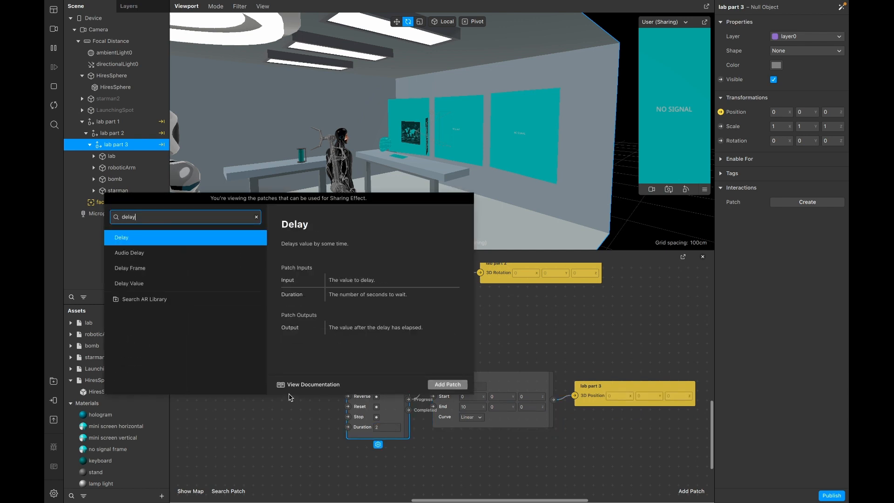
{"action": "key", "text": "Return"}
{"action": "left_click", "coordinate": [324, 420]}
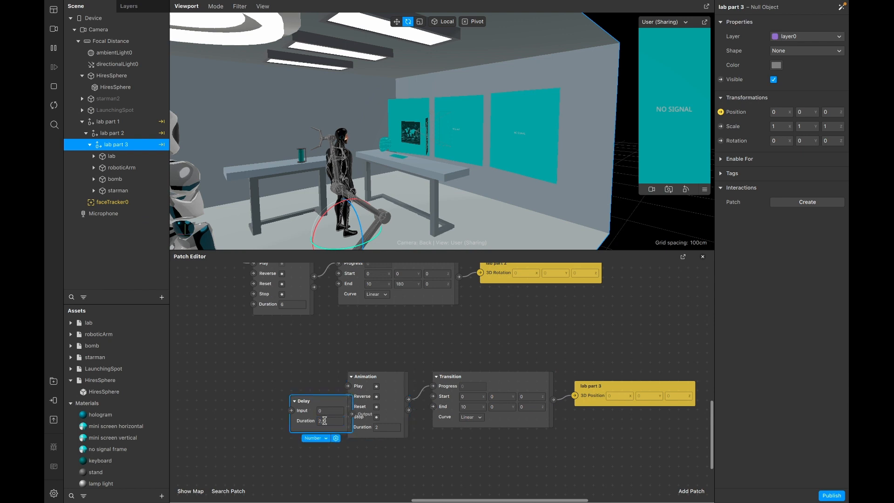
{"action": "left_click_drag", "start_coordinate": [336, 401], "coordinate": [348, 385]}
{"action": "left_click_drag", "start_coordinate": [314, 288], "coordinate": [263, 386]}
{"action": "scroll", "coordinate": [279, 363], "scroll_direction": "down", "scroll_amount": 3}
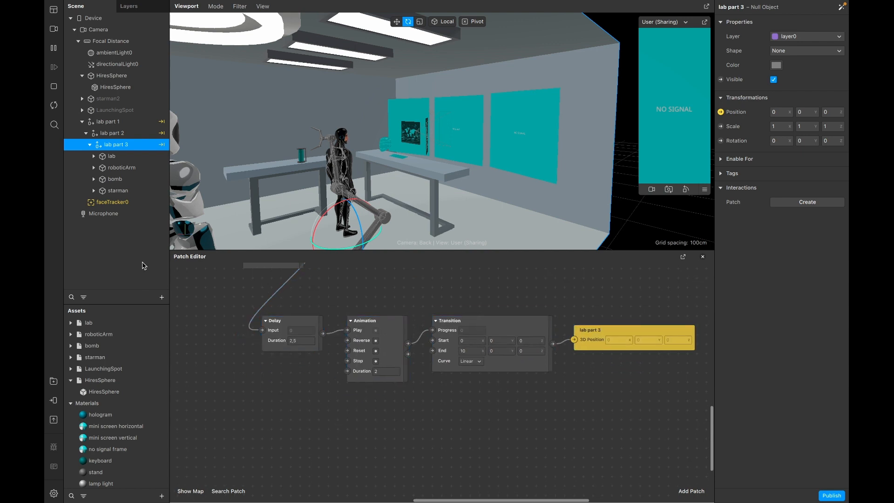
- Make the starman2 and LaunchingSpot objects visible in the scene
{"action": "left_click", "coordinate": [161, 297]}
{"action": "key", "text": "Return"}
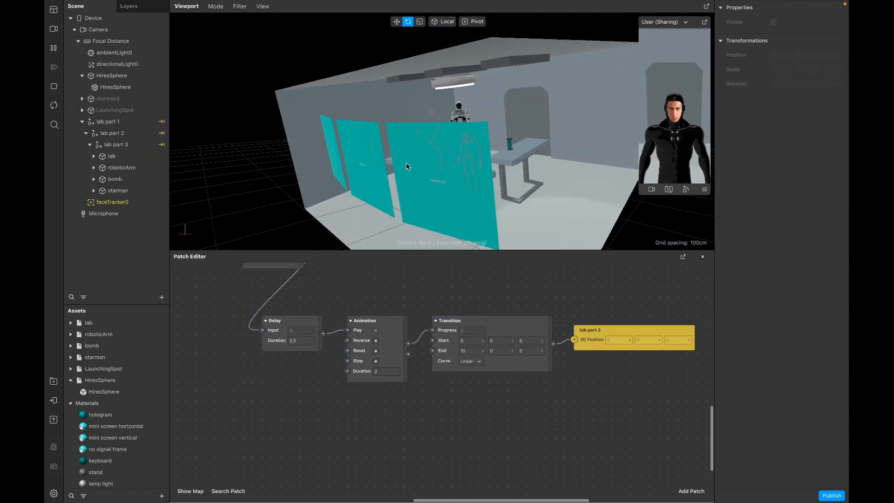
{"action": "left_click", "coordinate": [115, 111]}
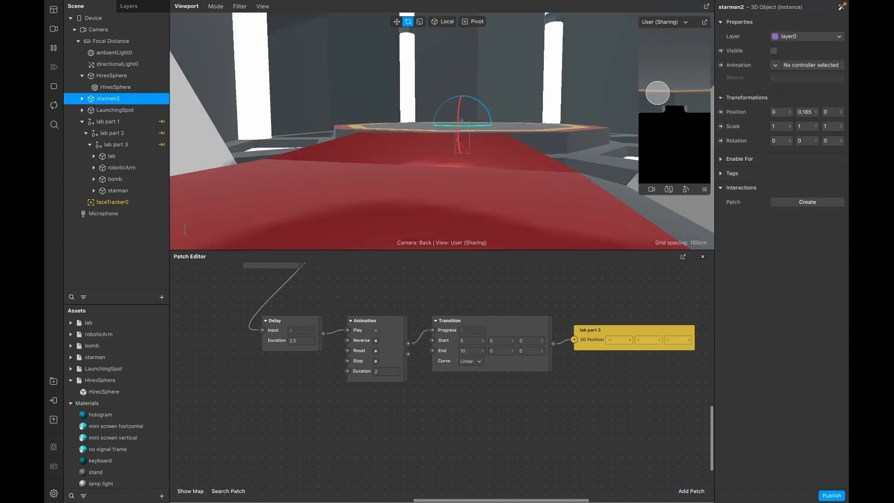
- Add a null object to the scene and rename it "launching part 1"
{"action": "left_click", "coordinate": [162, 297]}
{"action": "type", "text": "nu"}
{"action": "key", "text": "Return"}
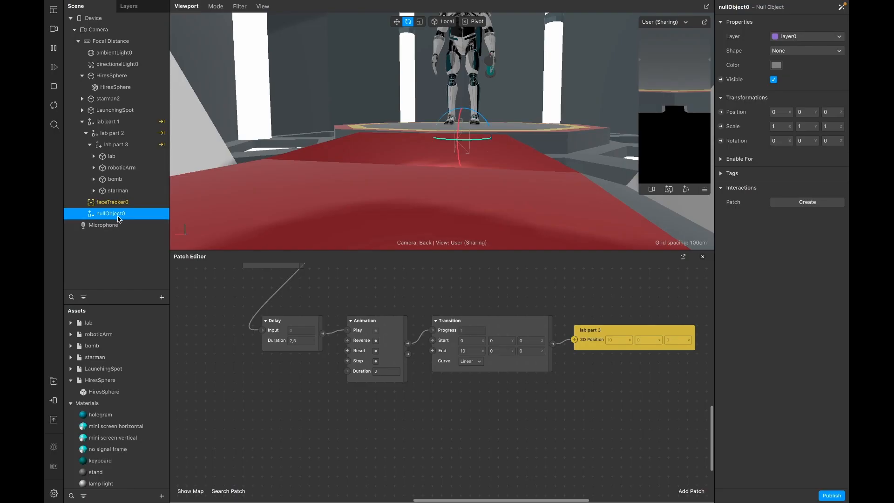
{"action": "double_click", "coordinate": [117, 213]}
{"action": "type", "text": "lab"}
{"action": "type", "text": "nching part 1"}
{"action": "key", "text": "Return"}
- Move starman2 and LaunchingSpot into the launching part 1 null object
{"action": "left_click", "coordinate": [114, 110]}
{"action": "left_click_drag", "start_coordinate": [102, 109], "coordinate": [122, 101]}
{"action": "left_click", "coordinate": [117, 121], "text": "shift"}
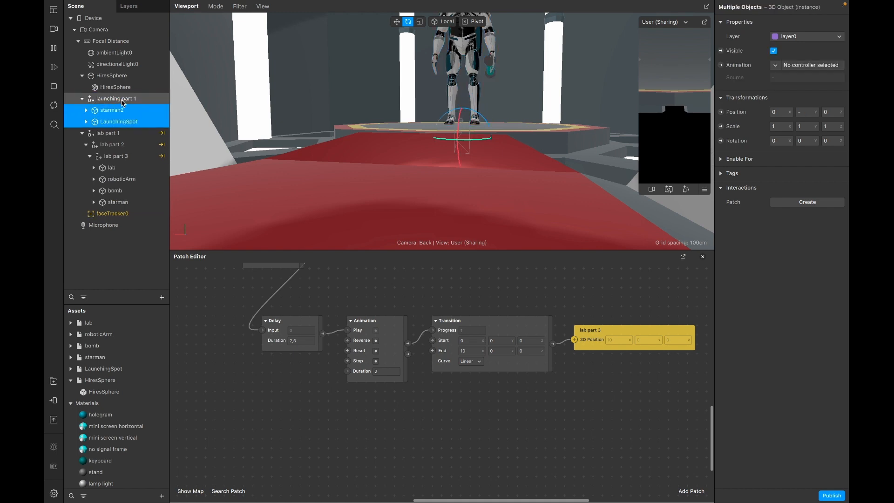
- Scale the launching part 1 null object uniformly to 0,5
{"action": "left_click", "coordinate": [130, 99]}
{"action": "left_click", "coordinate": [777, 126]}
{"action": "type", "text": "0,5"}
{"action": "key", "text": "Return"}
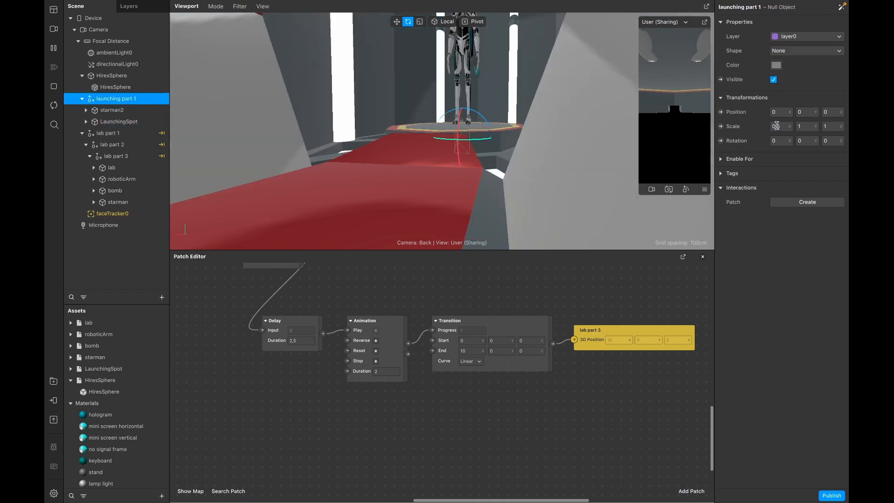
{"action": "left_click", "coordinate": [828, 127]}
{"action": "type", "text": "0,5"}
{"action": "key", "text": "Return"}
- Set launching part 1's Y position to -0,65 and its Z position to -6,2
{"action": "left_click", "coordinate": [805, 112]}
{"action": "type", "text": "-0,5"}
{"action": "key", "text": "Return"}
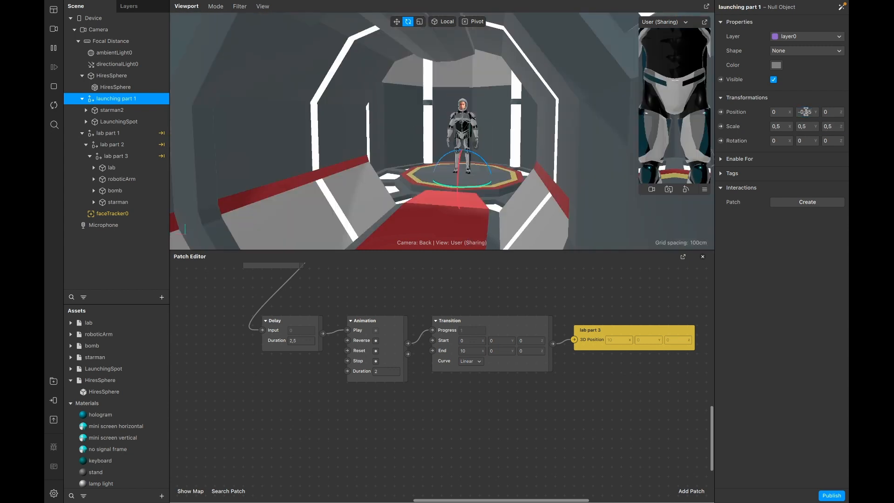
{"action": "left_click", "coordinate": [829, 112]}
{"action": "type", "text": "-6,2"}
{"action": "key", "text": "Return"}
- Add an Animation patch and a Transition patch below the lab part 3 patches
{"action": "double_click", "coordinate": [406, 440]}
{"action": "type", "text": "anim"}
{"action": "key", "text": "Return"}
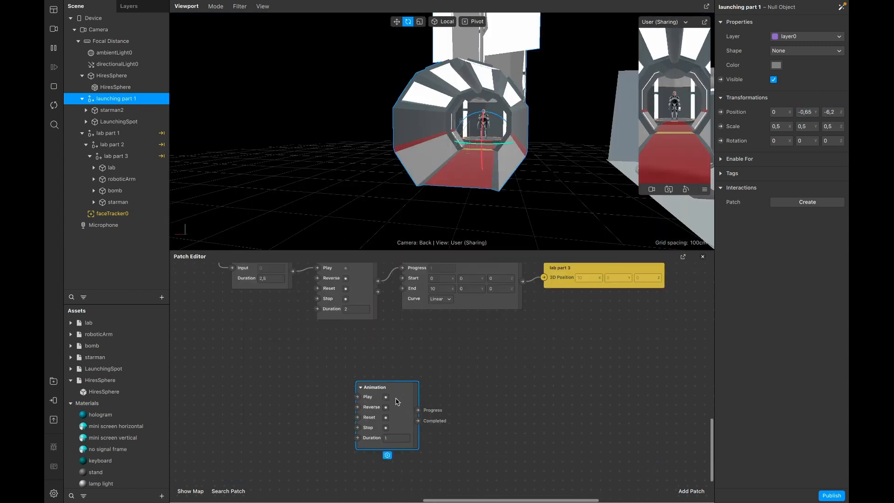
{"action": "double_click", "coordinate": [461, 399]}
{"action": "type", "text": "trani"}
{"action": "double_click", "coordinate": [356, 223]}
{"action": "type", "text": "trans"}
{"action": "key", "text": "Return"}
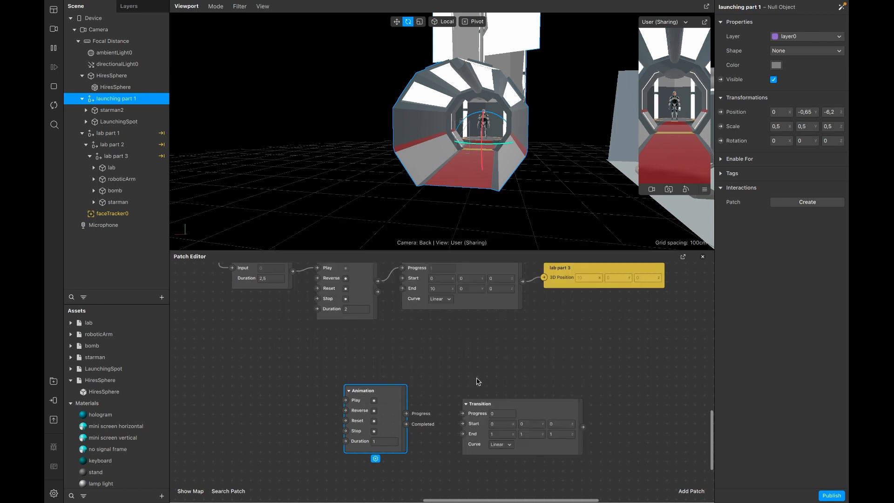
- Set the Animation's duration to 2 and feed its Progress into a Transition from 0, -0,65, -6,2 to 0, -0,65, -0,7
{"action": "left_click_drag", "start_coordinate": [533, 410], "coordinate": [519, 397]}
{"action": "left_click_drag", "start_coordinate": [391, 394], "coordinate": [449, 400]}
{"action": "left_click", "coordinate": [379, 436]}
{"action": "type", "text": "2"}
{"action": "left_click_drag", "start_coordinate": [509, 401], "coordinate": [490, 391]}
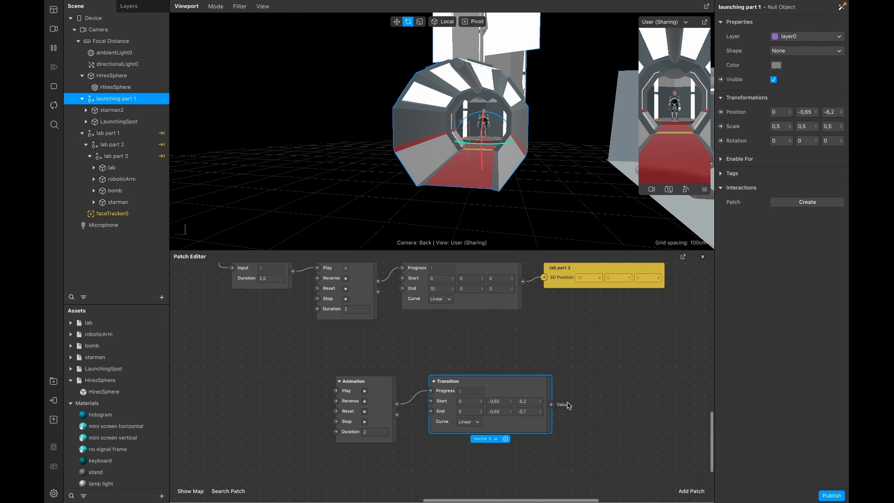
- Create a position patch for launching part 1 and drive it with the new Transition's value
{"action": "left_click", "coordinate": [721, 112]}
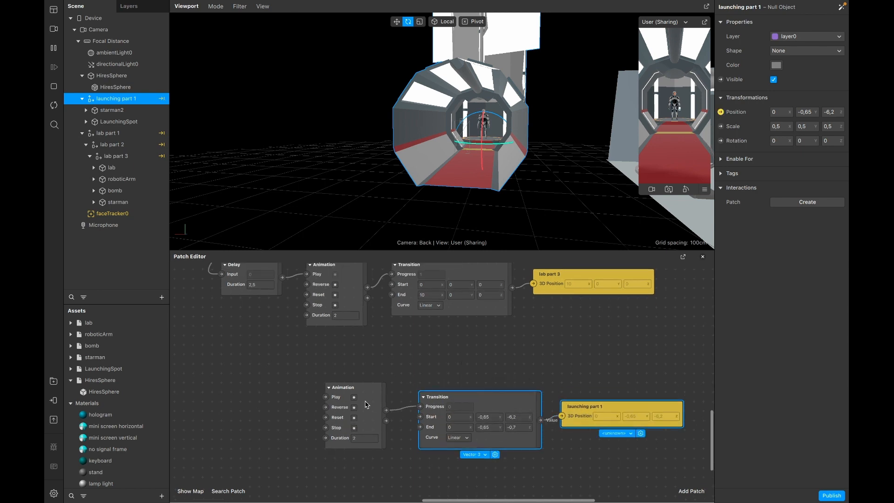
{"action": "left_click", "coordinate": [365, 404], "text": "shift"}
{"action": "scroll", "coordinate": [543, 401], "scroll_direction": "down", "scroll_amount": 4}
{"action": "scroll", "coordinate": [543, 400], "scroll_direction": "up", "scroll_amount": 4}
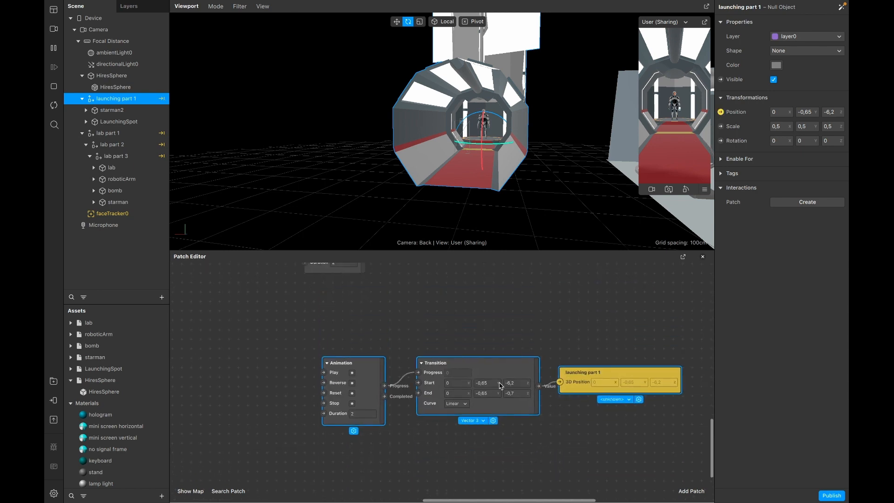
- Add a Delay patch with a duration of 1 and a Switch patch above the launching part 1 Animation
{"action": "double_click", "coordinate": [417, 370]}
{"action": "key", "text": "Return"}
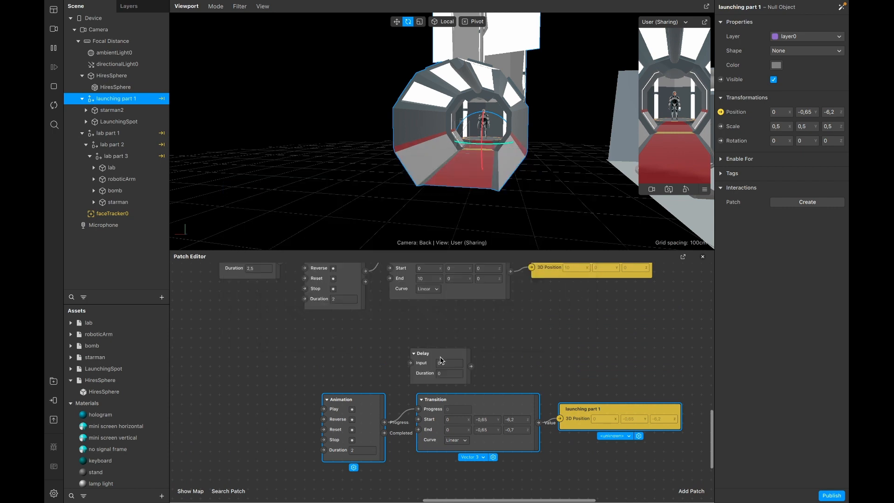
{"action": "double_click", "coordinate": [428, 350]}
{"action": "type", "text": "sw"}
{"action": "key", "text": "Return"}
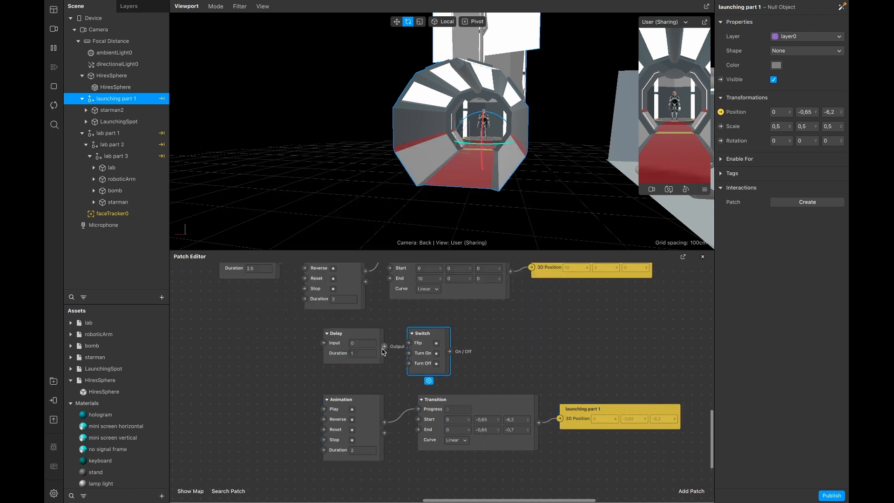
- Connect the Delay to the Switch's Flip input and the Switch's output to a Visible patch for launching part 1
{"action": "left_click_drag", "start_coordinate": [384, 346], "coordinate": [408, 343]}
{"action": "left_click", "coordinate": [720, 79]}
{"action": "left_click_drag", "start_coordinate": [461, 394], "coordinate": [483, 347]}
{"action": "left_click_drag", "start_coordinate": [450, 351], "coordinate": [465, 353]}
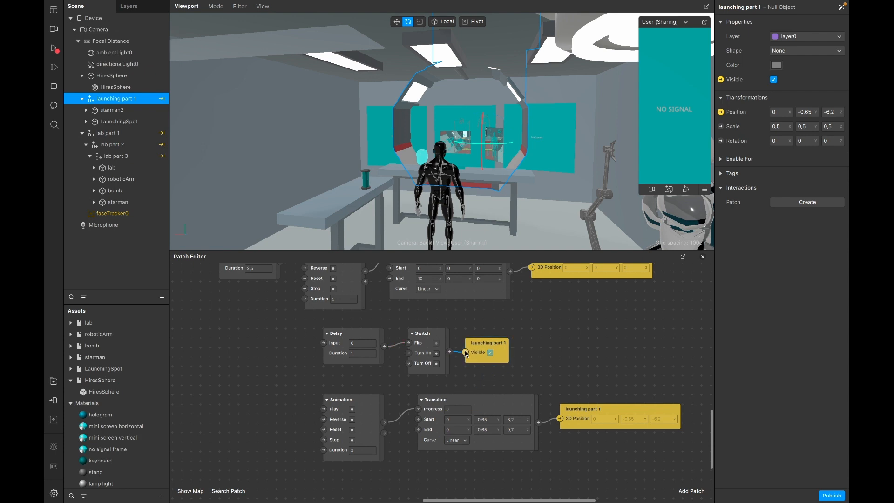
- Trigger the new Delay from the 2,5 Delay and the launching part 1 Animation from the lab part 3 Animation's Completed output, previewing the sequence
{"action": "scroll", "coordinate": [299, 334], "scroll_direction": "up", "scroll_amount": 2}
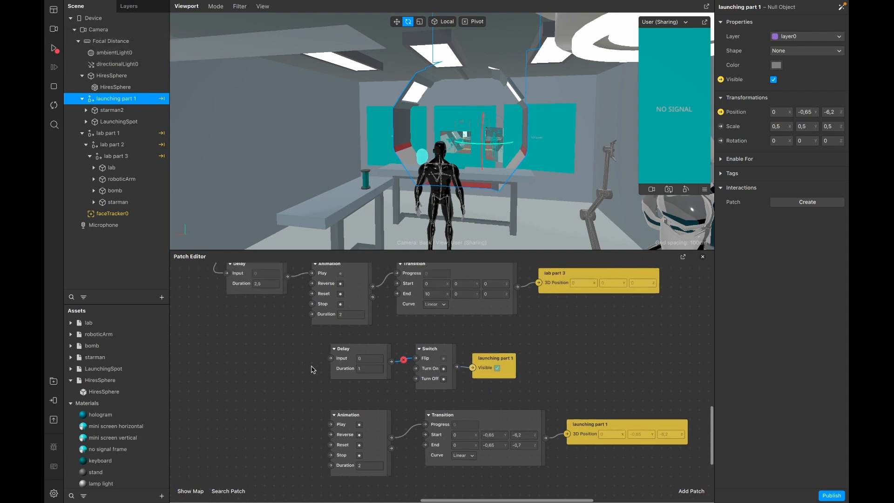
{"action": "left_click", "coordinate": [63, 59]}
{"action": "scroll", "coordinate": [310, 407], "scroll_direction": "down", "scroll_amount": 3}
{"action": "scroll", "coordinate": [311, 406], "scroll_direction": "right", "scroll_amount": 3}
{"action": "left_click", "coordinate": [54, 105]}
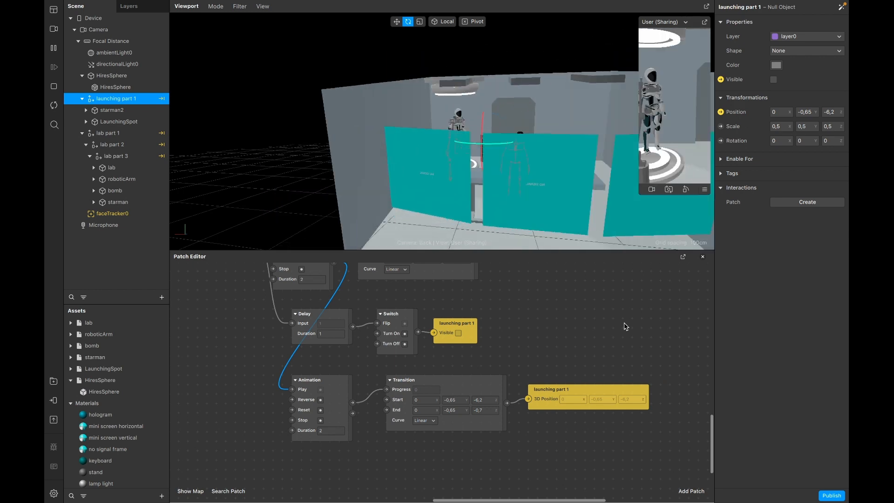
{"action": "scroll", "coordinate": [587, 349], "scroll_direction": "down", "scroll_amount": 5}
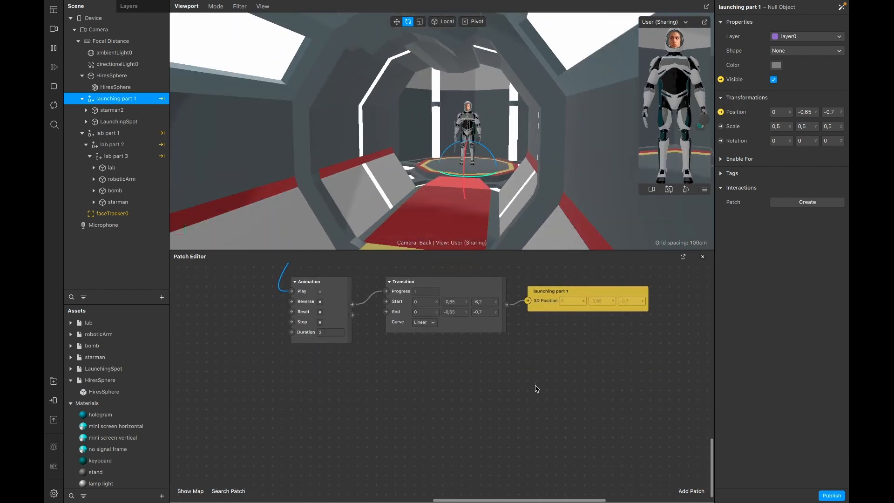
{"action": "left_click", "coordinate": [133, 272]}
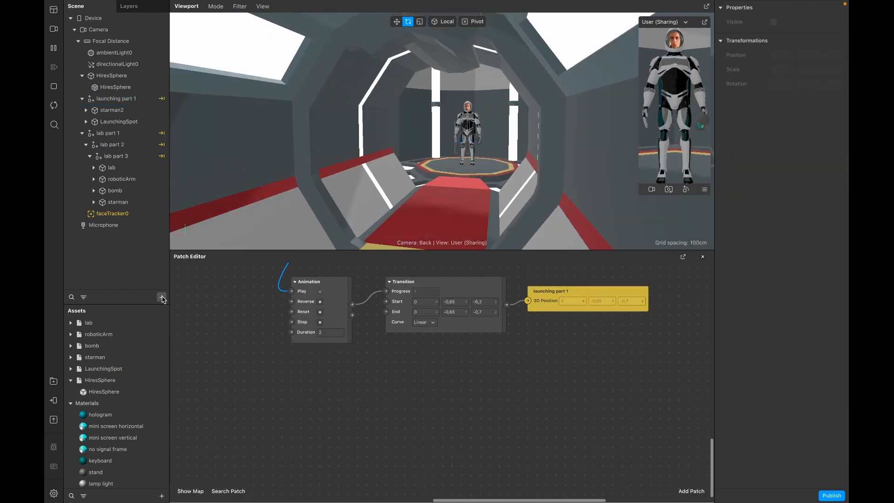
{"action": "left_click", "coordinate": [162, 297]}
{"action": "type", "text": "null"}
{"action": "key", "text": "Return"}
{"action": "right_click", "coordinate": [131, 226]}
{"action": "left_click", "coordinate": [138, 265]}
- Add a null object inside launching part 1 and rename it "launching part 2"
{"action": "right_click", "coordinate": [114, 99]}
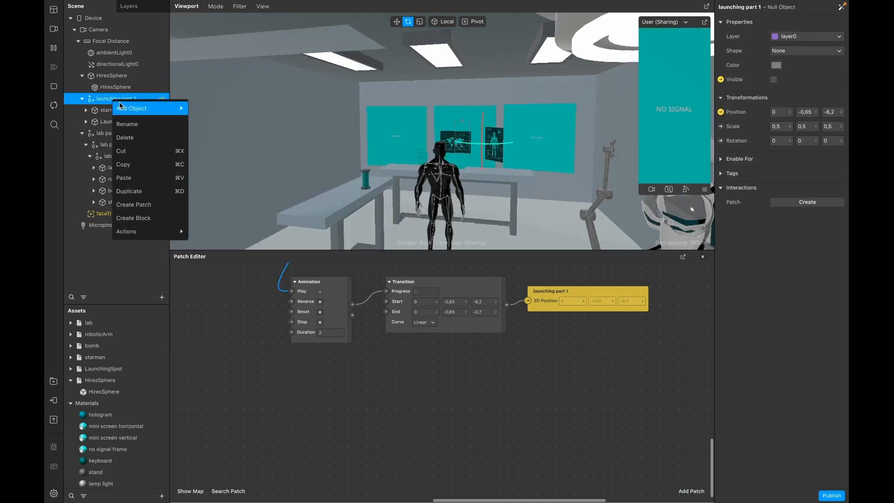
{"action": "mouse_move", "coordinate": [140, 108]}
{"action": "left_click", "coordinate": [219, 175]}
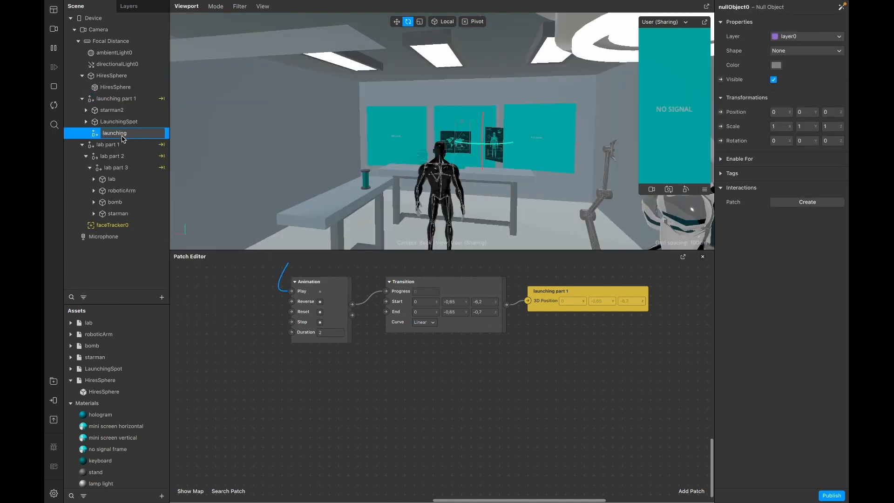
{"action": "key", "text": "Return"}
- Move starman2 and LaunchingSpot into the launching part 2 null object and select that null object
{"action": "left_click", "coordinate": [124, 123]}
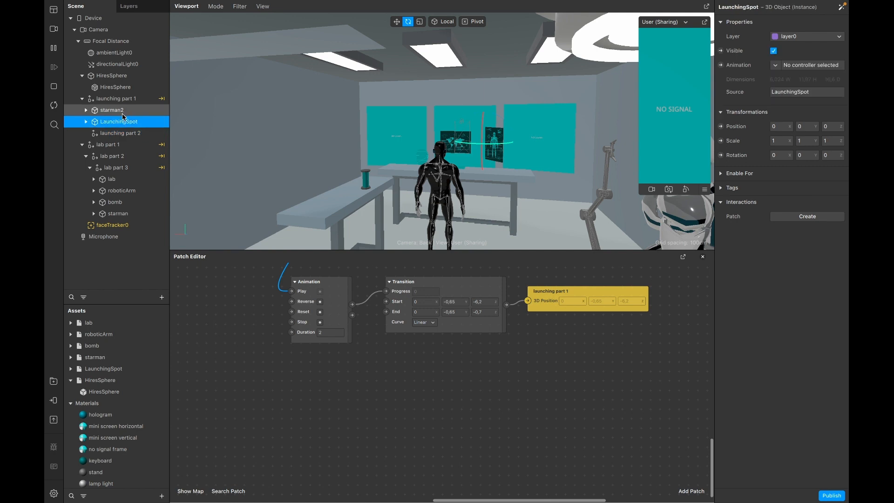
{"action": "left_click", "coordinate": [125, 113], "text": "shift"}
{"action": "left_click_drag", "start_coordinate": [125, 112], "coordinate": [125, 134]}
{"action": "left_click", "coordinate": [126, 113]}
- Add an Animation patch and a Transition patch below the launching part 1 patches
{"action": "double_click", "coordinate": [357, 390]}
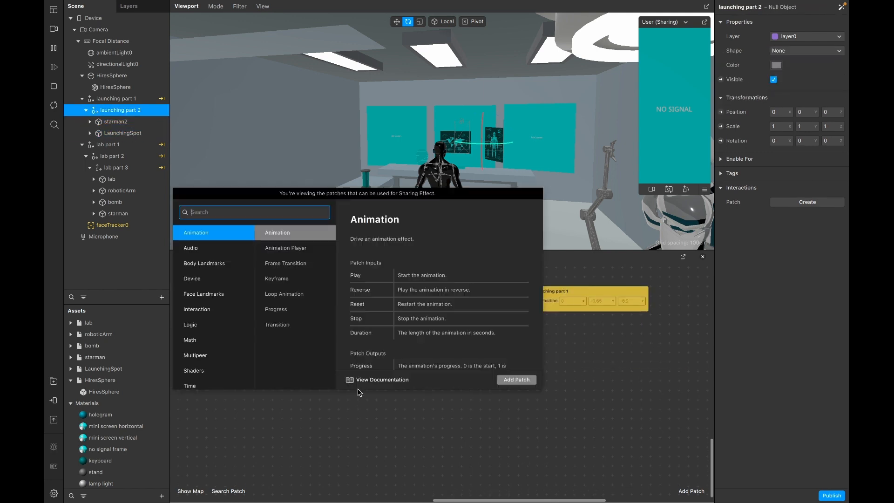
{"action": "type", "text": "anim"}
{"action": "key", "text": "Return"}
{"action": "double_click", "coordinate": [446, 403]}
{"action": "type", "text": "tran"}
{"action": "key", "text": "Return"}
- Arrange the new patches, connect the Animation's Progress to the Transition, and set the Animation's duration to 3
{"action": "left_click", "coordinate": [384, 437]}
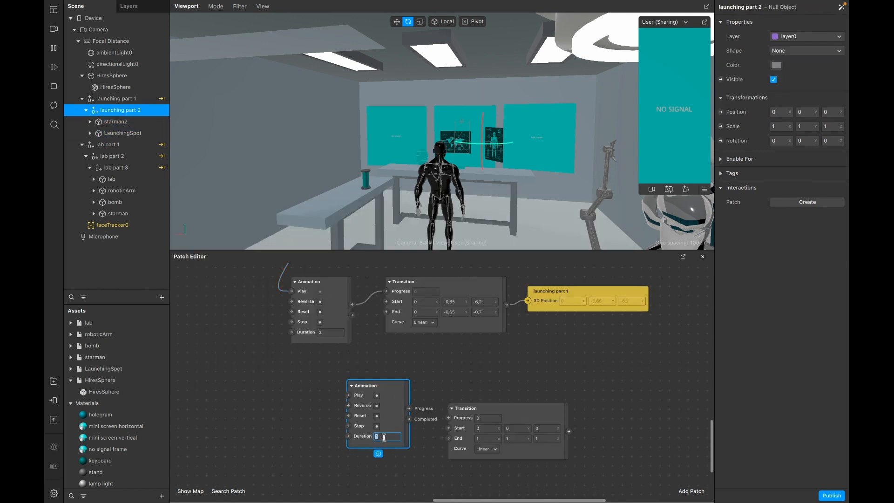
{"action": "left_click", "coordinate": [287, 421]}
{"action": "scroll", "coordinate": [288, 421], "scroll_direction": "down", "scroll_amount": 1}
{"action": "left_click_drag", "start_coordinate": [365, 349], "coordinate": [365, 376]}
{"action": "scroll", "coordinate": [451, 374], "scroll_direction": "up", "scroll_amount": 1}
{"action": "scroll", "coordinate": [450, 373], "scroll_direction": "down", "scroll_amount": 3}
{"action": "left_click_drag", "start_coordinate": [479, 310], "coordinate": [484, 343]}
{"action": "left_click", "coordinate": [368, 334]}
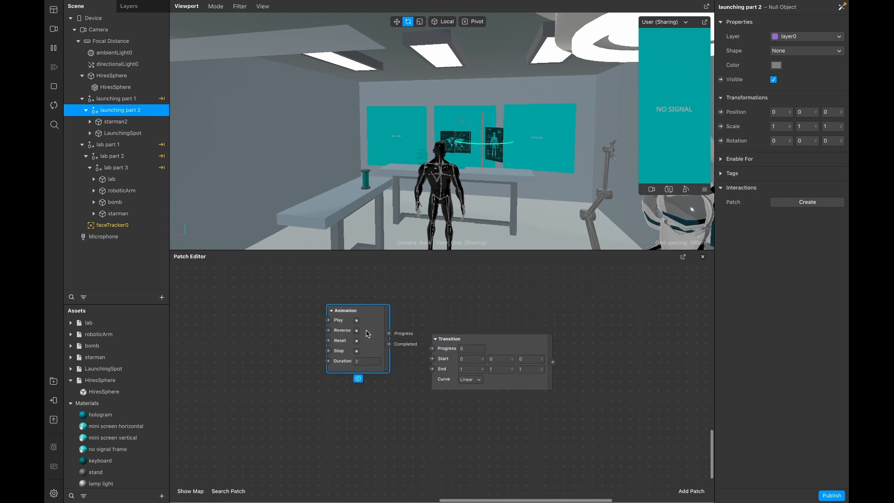
{"action": "left_click_drag", "start_coordinate": [367, 334], "coordinate": [396, 363]}
{"action": "scroll", "coordinate": [385, 333], "scroll_direction": "right", "scroll_amount": 1}
{"action": "left_click_drag", "start_coordinate": [349, 379], "coordinate": [401, 365]}
{"action": "scroll", "coordinate": [401, 366], "scroll_direction": "up", "scroll_amount": 1}
{"action": "left_click_drag", "start_coordinate": [415, 384], "coordinate": [396, 394]}
{"action": "scroll", "coordinate": [399, 395], "scroll_direction": "up", "scroll_amount": 1}
{"action": "scroll", "coordinate": [399, 395], "scroll_direction": "down", "scroll_amount": 1}
{"action": "double_click", "coordinate": [327, 437]}
{"action": "type", "text": "3"}
{"action": "key", "text": "Return"}
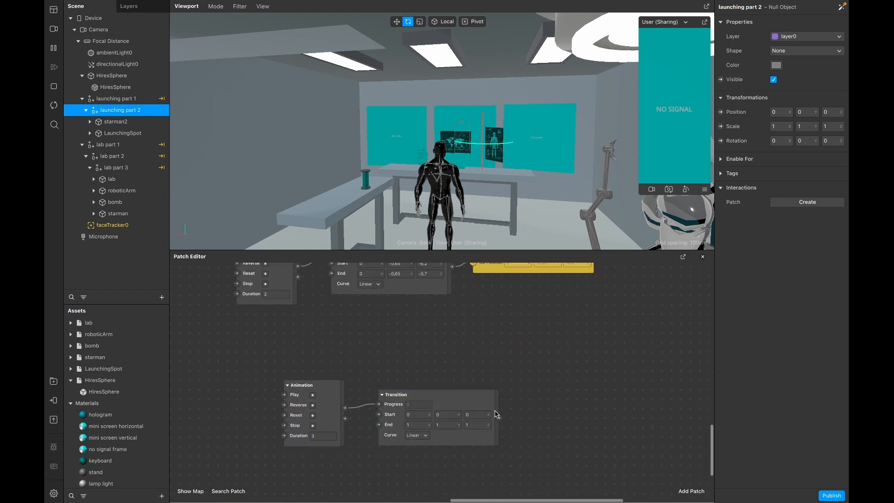
- Create a rotation patch for launching part 2 and set the Transition's End to -24,8, 21,095, -7,08
{"action": "scroll", "coordinate": [495, 413], "scroll_direction": "right", "scroll_amount": 2}
{"action": "left_click", "coordinate": [721, 141]}
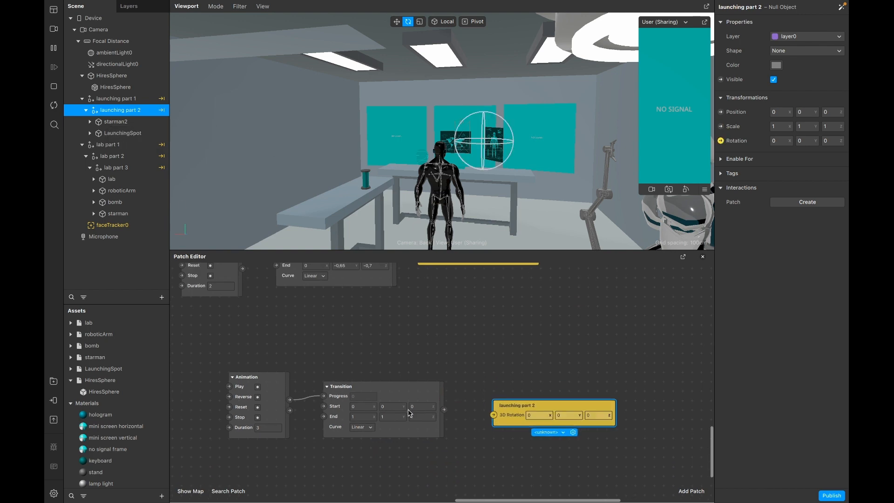
{"action": "double_click", "coordinate": [364, 417]}
{"action": "type", "text": "-24,8"}
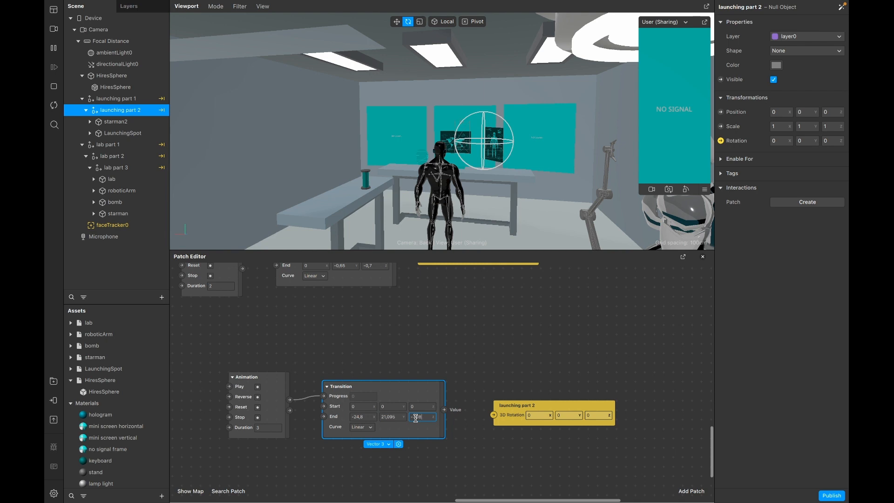
- Connect the Transition to launching part 2's rotation and the launching part 1 Animation's Completed output to the new Animation's Play
{"action": "left_click_drag", "start_coordinate": [444, 409], "coordinate": [460, 412]}
{"action": "scroll", "coordinate": [405, 361], "scroll_direction": "left", "scroll_amount": 2}
{"action": "left_click_drag", "start_coordinate": [278, 282], "coordinate": [265, 399]}
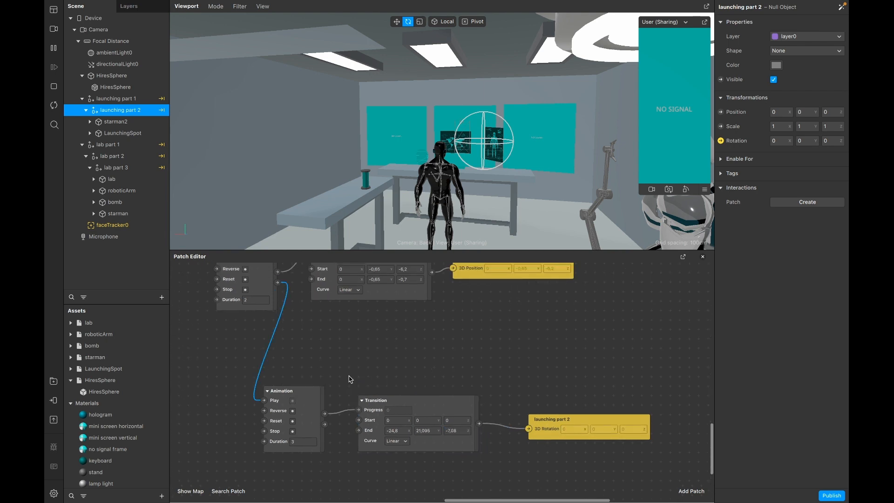
- Add another Animation patch below the launching part 2 patches with a duration of 0,5
{"action": "scroll", "coordinate": [349, 378], "scroll_direction": "down", "scroll_amount": 5}
{"action": "double_click", "coordinate": [351, 387]}
{"action": "key", "text": "Return"}
{"action": "left_click_drag", "start_coordinate": [365, 443], "coordinate": [310, 434]}
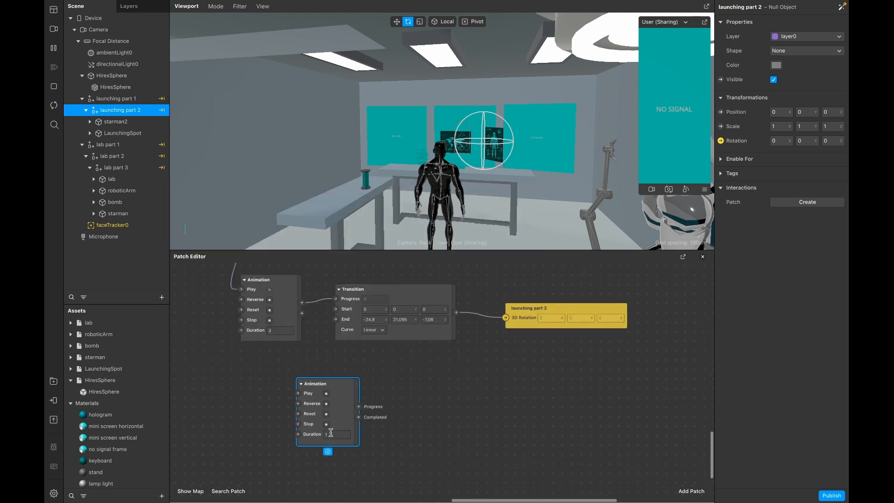
{"action": "double_click", "coordinate": [331, 433]}
{"action": "type", "text": "0,5"}
{"action": "left_click_drag", "start_coordinate": [331, 385], "coordinate": [312, 384]}
- Add a Transition patch ending at 0, -9,5, 0 and connect the 0,5 Animation's Progress to it
{"action": "double_click", "coordinate": [396, 401]}
{"action": "type", "text": "tram"}
{"action": "double_click", "coordinate": [275, 223]}
{"action": "type", "text": "tran"}
{"action": "key", "text": "Return"}
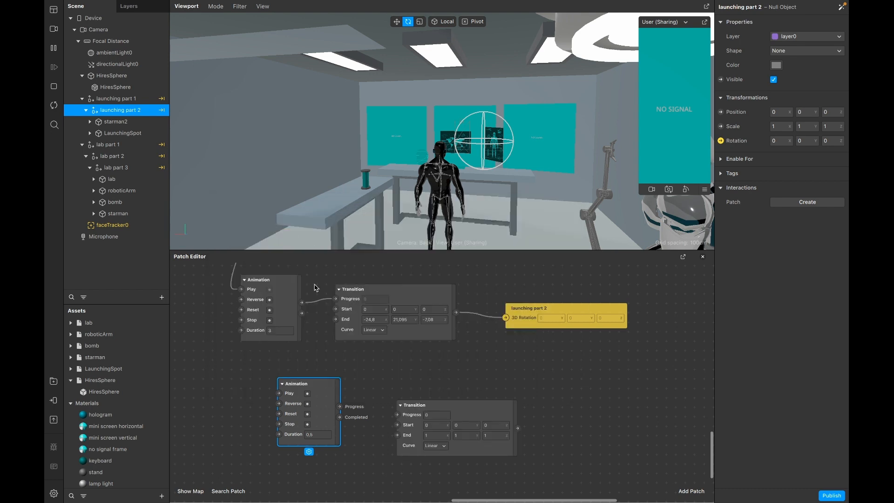
{"action": "double_click", "coordinate": [434, 436]}
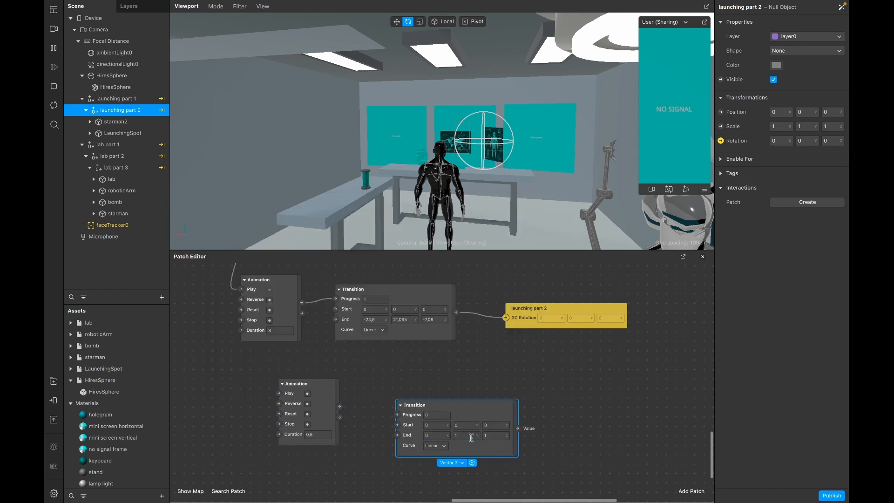
{"action": "left_click_drag", "start_coordinate": [340, 407], "coordinate": [381, 383]}
- Drive LaunchingSpot's position with the Transition and trigger its Animation from the launching part 2 Animation's Completed output
{"action": "left_click", "coordinate": [108, 133]}
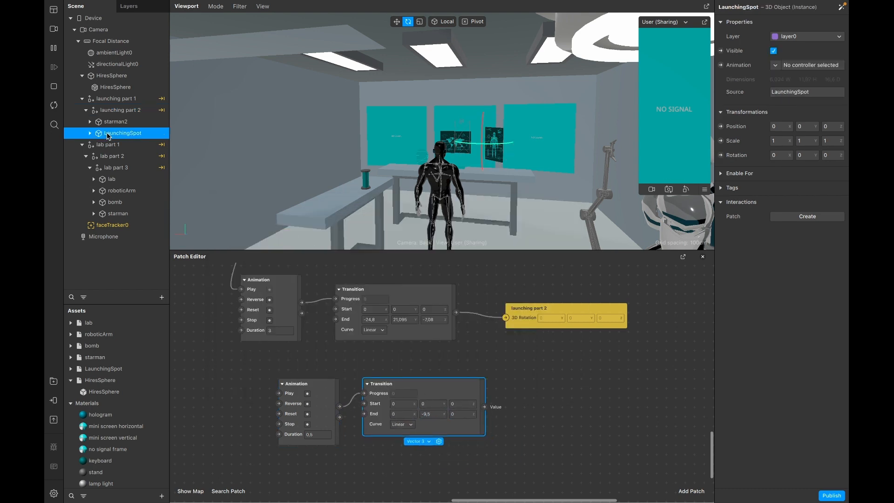
{"action": "left_click", "coordinate": [721, 127]}
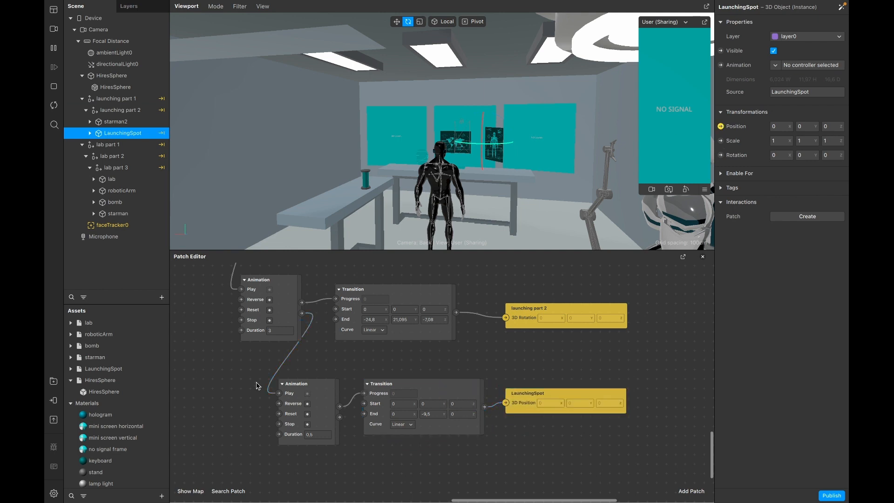
- Restart the preview and watch the whole sequence from the lab through to the LaunchingSpot movement
{"action": "left_click", "coordinate": [54, 106]}
{"action": "scroll", "coordinate": [588, 432], "scroll_direction": "down", "scroll_amount": 10}
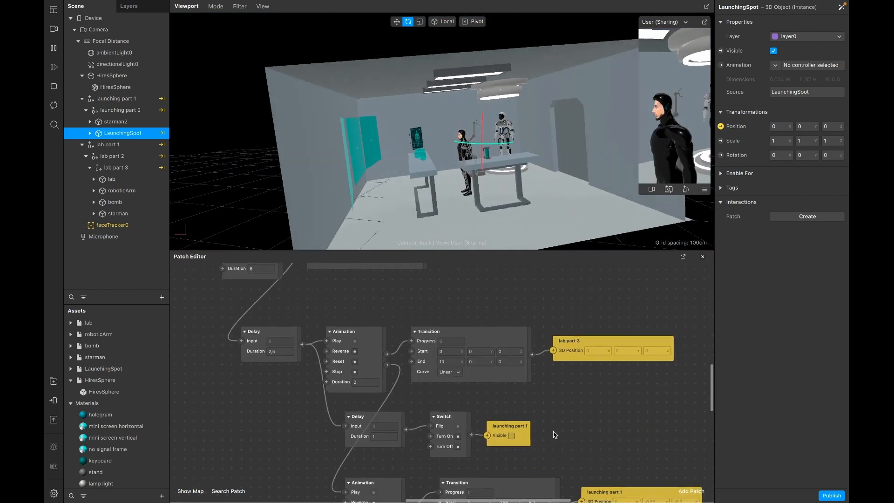
{"action": "scroll", "coordinate": [589, 432], "scroll_direction": "down", "scroll_amount": 10}
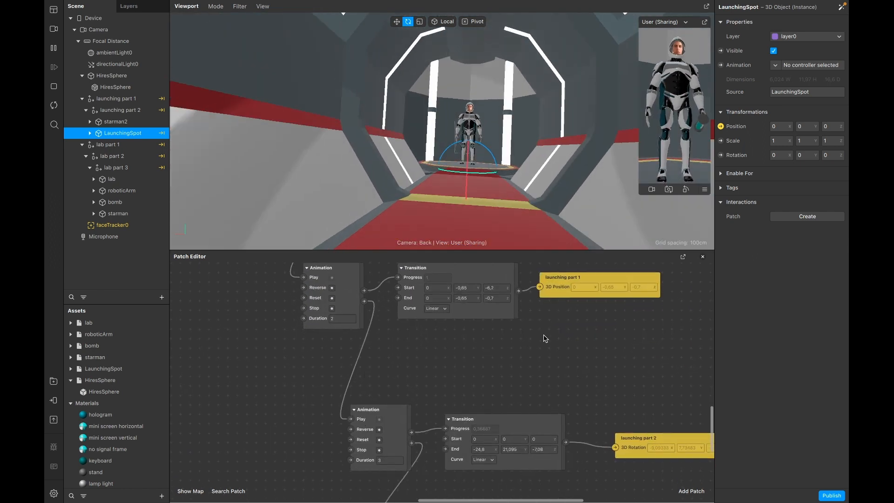
{"action": "scroll", "coordinate": [576, 376], "scroll_direction": "down", "scroll_amount": 2}
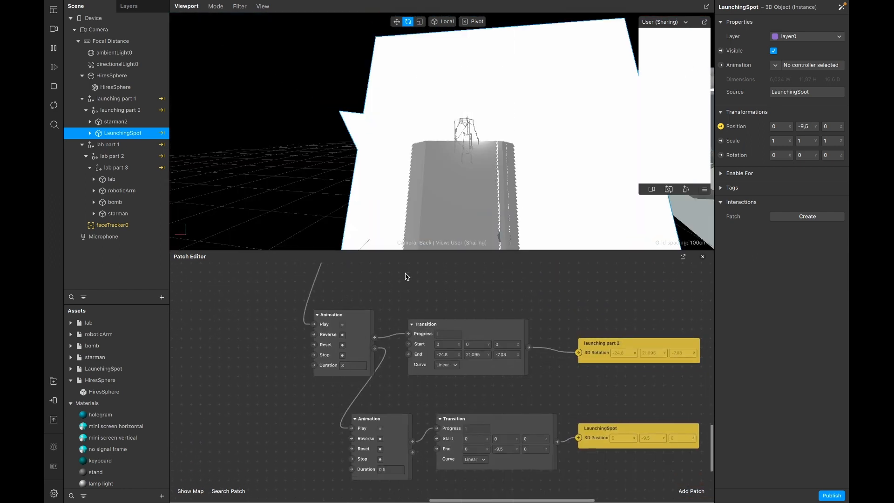
{"action": "left_click", "coordinate": [54, 106]}
- Add a plane inside lab part 3 and rename it "black frame"
{"action": "right_click", "coordinate": [123, 173]}
{"action": "mouse_move", "coordinate": [149, 180]}
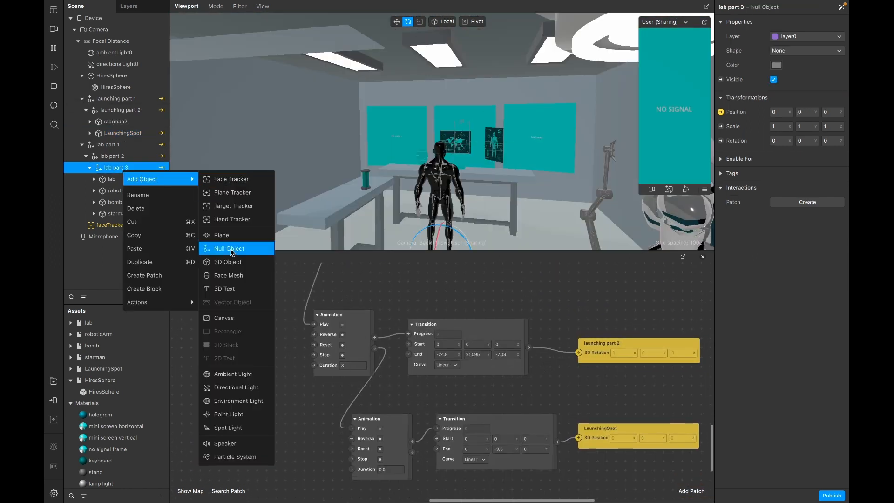
{"action": "left_click", "coordinate": [230, 236]}
{"action": "double_click", "coordinate": [121, 228]}
{"action": "type", "text": "black fra"}
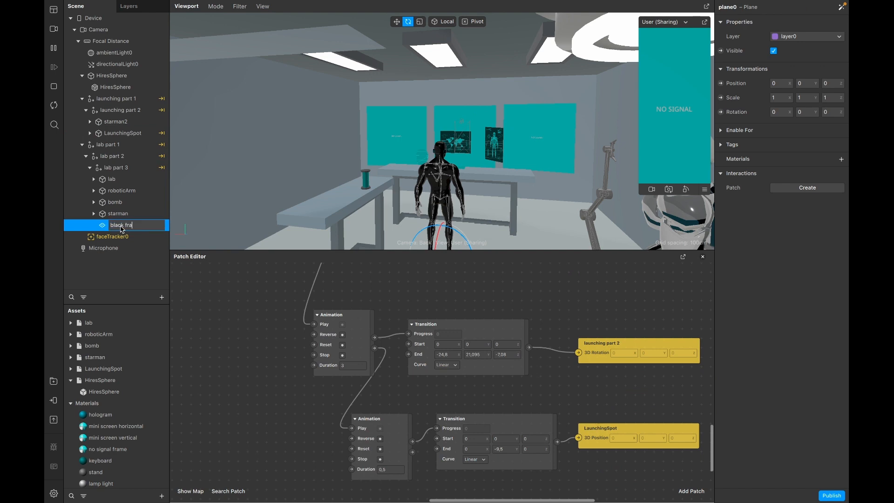
{"action": "type", "text": "me"}
{"action": "key", "text": "Return"}
- Create a new material for the black frame plane, set its shader type to Flat, and name it "black frame"
{"action": "left_click", "coordinate": [841, 159]}
{"action": "left_click", "coordinate": [742, 189]}
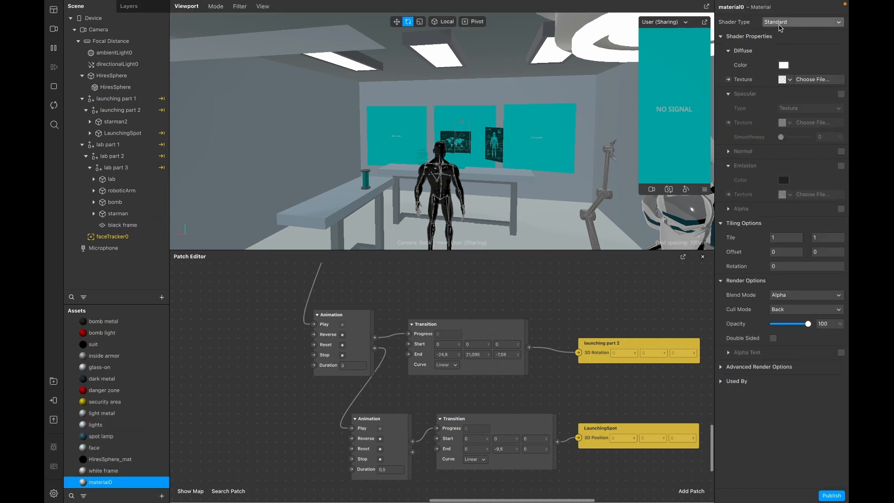
{"action": "left_click", "coordinate": [781, 26]}
{"action": "left_click", "coordinate": [777, 40]}
{"action": "double_click", "coordinate": [114, 482]}
{"action": "type", "text": "black frame"}
{"action": "key", "text": "Return"}
- Set the black frame material's diffuse color to black and make it double sided
{"action": "left_click", "coordinate": [784, 65]}
{"action": "left_click", "coordinate": [120, 287]}
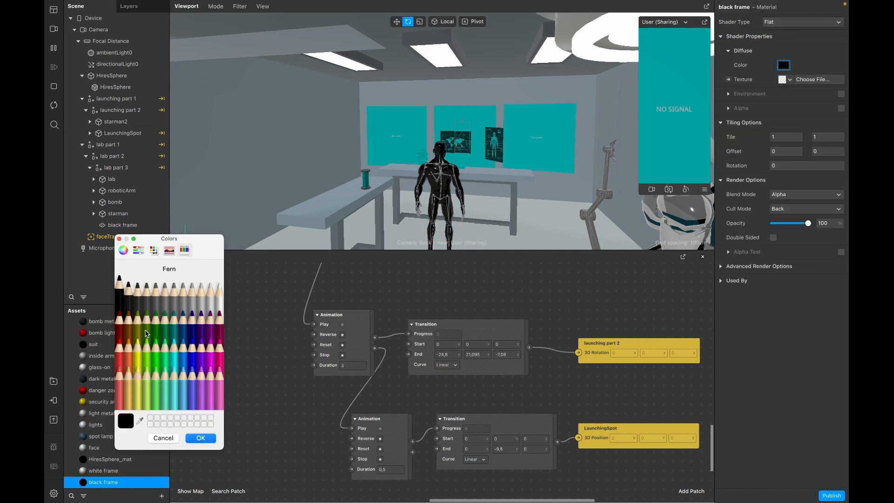
{"action": "left_click", "coordinate": [200, 438]}
{"action": "left_click", "coordinate": [774, 238]}
- Scale the black frame plane to 20, 50, 50
{"action": "left_click", "coordinate": [122, 225]}
{"action": "middle_click_drag", "start_coordinate": [565, 172], "coordinate": [495, 147]}
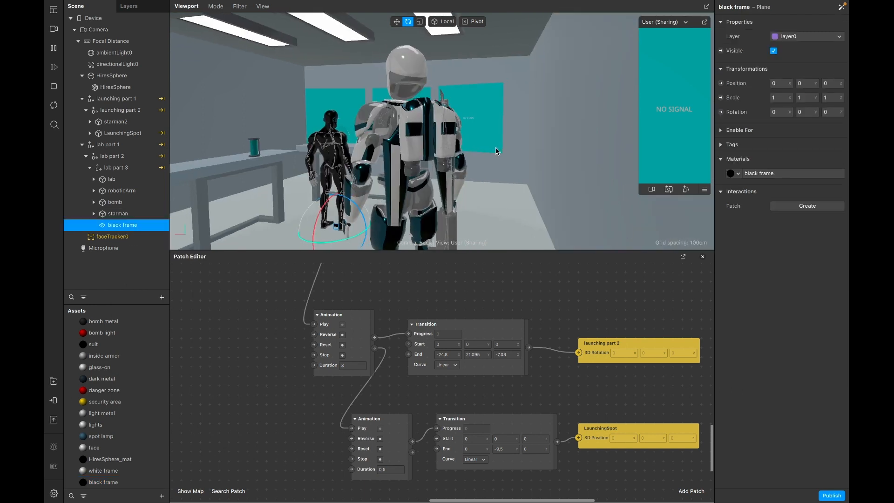
{"action": "left_click", "coordinate": [778, 98]}
{"action": "type", "text": "2050"}
{"action": "left_click", "coordinate": [827, 98]}
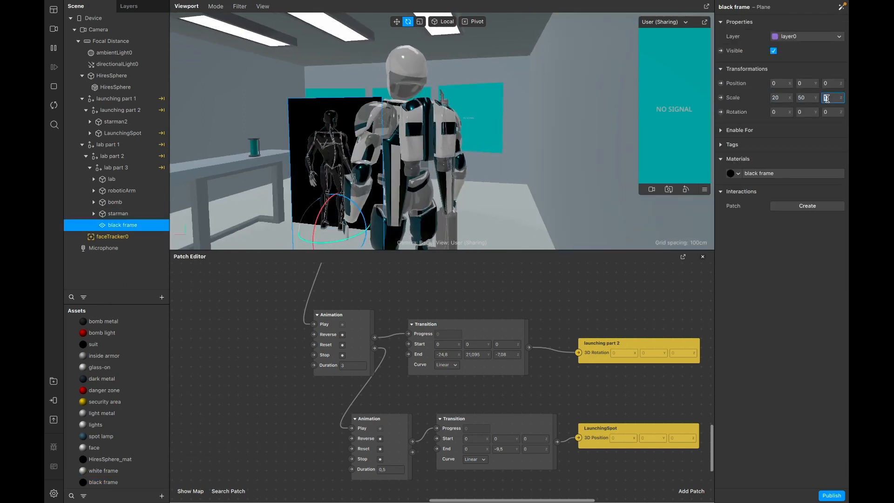
- Position the black frame plane at -4,96, 1,96, 0,816
{"action": "left_click", "coordinate": [781, 83]}
{"action": "type", "text": "-4,96"}
{"action": "key", "text": "Return"}
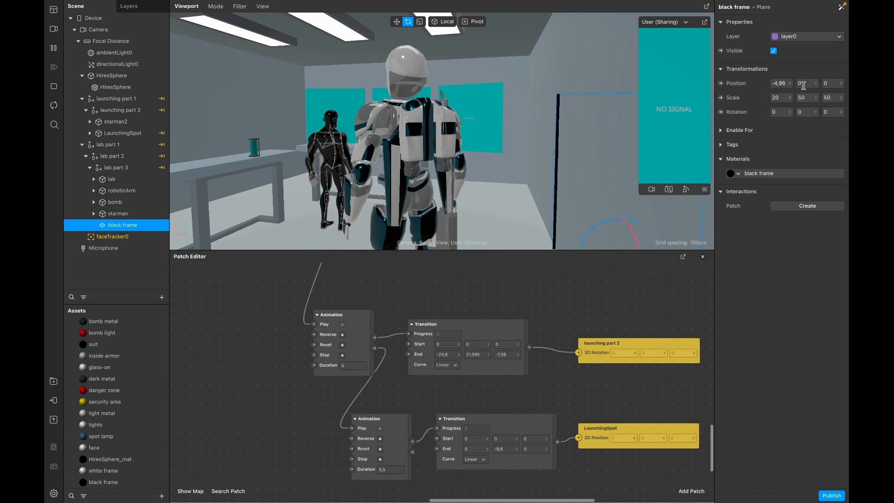
{"action": "left_click", "coordinate": [804, 85]}
{"action": "type", "text": "1,96"}
{"action": "key", "text": "Return"}
{"action": "left_click", "coordinate": [833, 85]}
{"action": "type", "text": "0,816"}
{"action": "key", "text": "Return"}
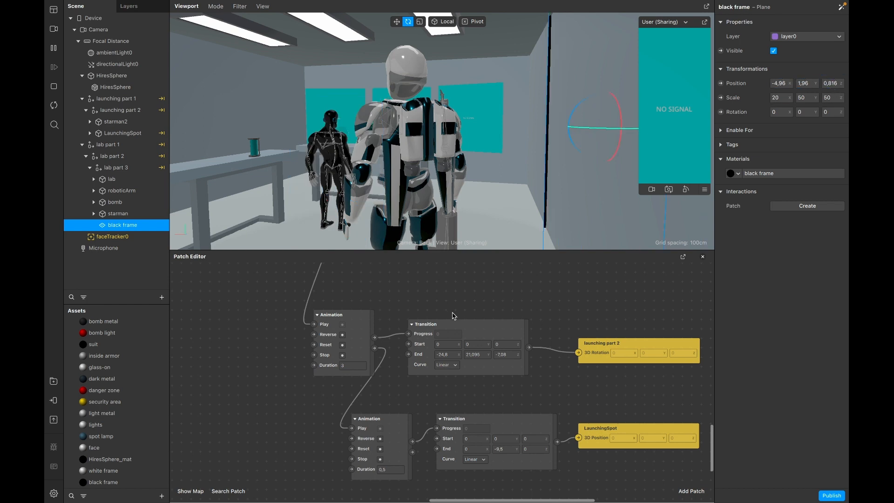
- Move the Screen Tap, Animation, Transition and lab part 1 patches up together to free space beneath them
{"action": "scroll", "coordinate": [454, 313], "scroll_direction": "up", "scroll_amount": 12}
{"action": "scroll", "coordinate": [437, 318], "scroll_direction": "left", "scroll_amount": 4}
{"action": "left_click_drag", "start_coordinate": [217, 316], "coordinate": [529, 399]}
{"action": "left_click_drag", "start_coordinate": [479, 380], "coordinate": [464, 305]}
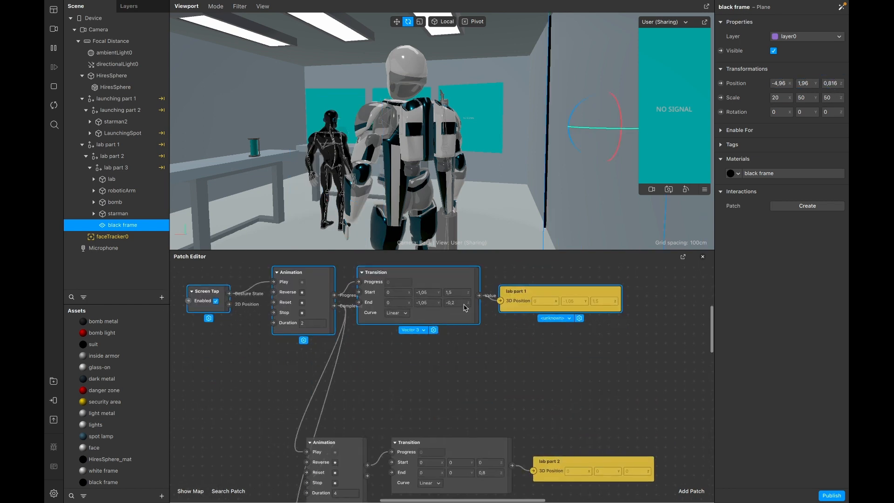
- Add a Delay and a Switch patch below the lab part 1 Transition and connect the Delay's output to the Switch's Flip
{"action": "right_click", "coordinate": [424, 361]}
{"action": "type", "text": "dela"}
{"action": "key", "text": "Return"}
{"action": "left_click_drag", "start_coordinate": [428, 366], "coordinate": [367, 337]}
{"action": "right_click", "coordinate": [467, 354]}
{"action": "type", "text": "swi"}
{"action": "key", "text": "Return"}
{"action": "left_click_drag", "start_coordinate": [472, 365], "coordinate": [452, 345]}
{"action": "left_click_drag", "start_coordinate": [423, 351], "coordinate": [448, 348]}
- Duplicate the connected Delay and Switch patches and place the copies directly below the originals
{"action": "left_click_drag", "start_coordinate": [504, 385], "coordinate": [413, 353]}
{"action": "key", "text": "super+c"}
{"action": "key", "text": "super+v"}
{"action": "left_click_drag", "start_coordinate": [502, 360], "coordinate": [489, 387]}
{"action": "left_click_drag", "start_coordinate": [432, 361], "coordinate": [383, 390]}
{"action": "left_click_drag", "start_coordinate": [497, 396], "coordinate": [460, 395]}
- Connect the lab part 1 Animation's Completed output to both Delays and set the lower Delay's duration to 6
{"action": "left_click_drag", "start_coordinate": [329, 306], "coordinate": [344, 357]}
{"action": "left_click_drag", "start_coordinate": [365, 396], "coordinate": [364, 395]}
{"action": "left_click", "coordinate": [399, 358]}
{"action": "left_click", "coordinate": [399, 405]}
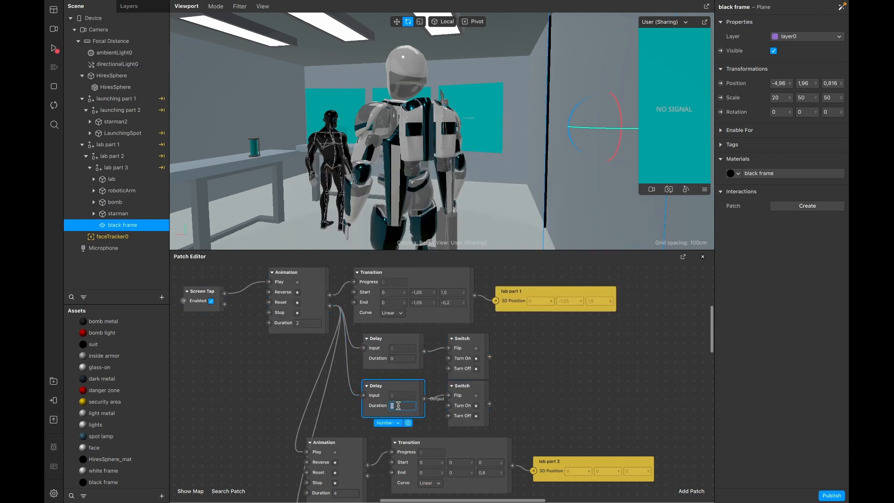
{"action": "type", "text": "6"}
- Add a Pulse-type Sender named "complaining" and connect the upper Switch to it through a Pulse patch
{"action": "right_click", "coordinate": [517, 368]}
{"action": "type", "text": "send"}
{"action": "key", "text": "Return"}
{"action": "double_click", "coordinate": [533, 375]}
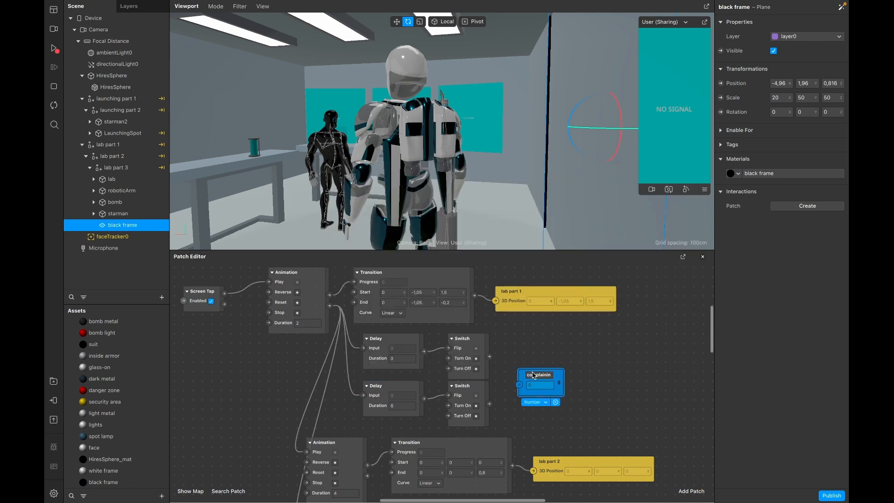
{"action": "key", "text": "Return"}
{"action": "left_click", "coordinate": [537, 408]}
{"action": "left_click", "coordinate": [539, 426]}
{"action": "left_click_drag", "start_coordinate": [540, 393], "coordinate": [514, 362]}
{"action": "left_click_drag", "start_coordinate": [539, 370], "coordinate": [606, 352]}
{"action": "left_click_drag", "start_coordinate": [539, 339], "coordinate": [518, 340]}
- Add a Pulse-type Sender named "angry" and connect the lower Switch to it through a Pulse patch
{"action": "right_click", "coordinate": [561, 392]}
{"action": "type", "text": "send"}
{"action": "key", "text": "Return"}
{"action": "double_click", "coordinate": [578, 404]}
{"action": "type", "text": "angry"}
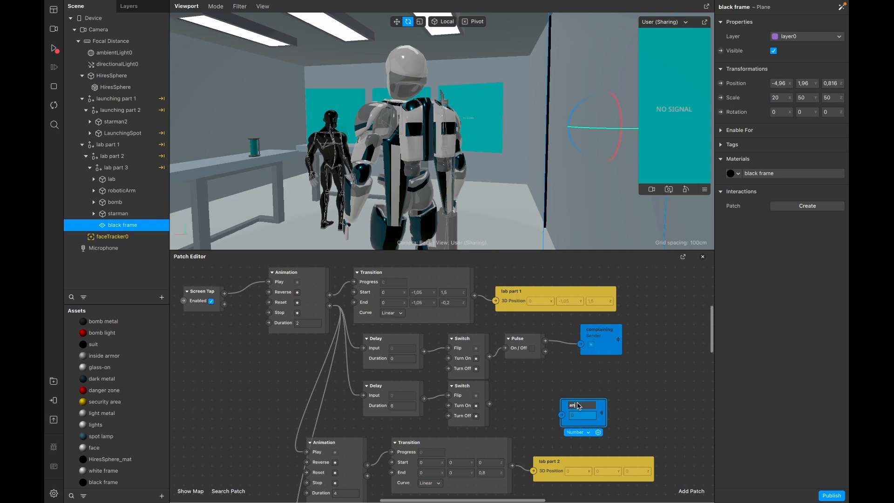
{"action": "key", "text": "Return"}
{"action": "left_click", "coordinate": [587, 438]}
{"action": "left_click", "coordinate": [587, 427]}
{"action": "left_click_drag", "start_coordinate": [489, 404], "coordinate": [561, 419]}
{"action": "left_click_drag", "start_coordinate": [576, 406], "coordinate": [528, 386]}
{"action": "left_click_drag", "start_coordinate": [590, 395], "coordinate": [571, 386]}
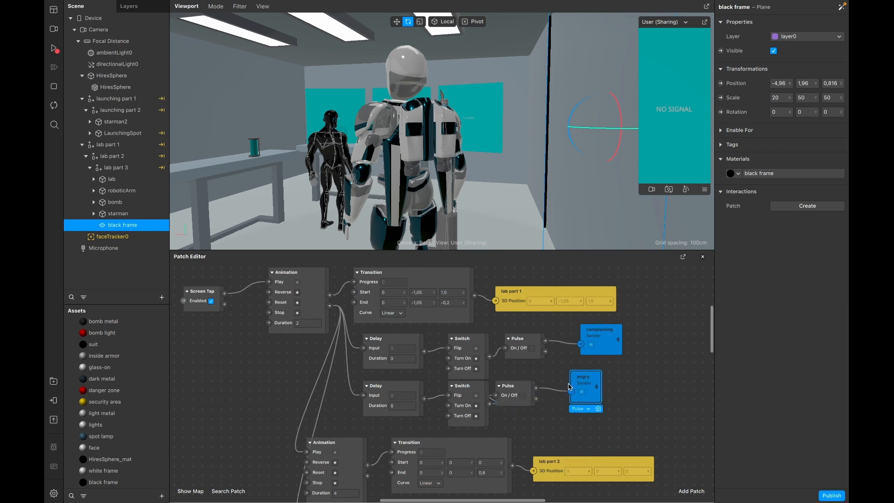
- Add a Switch patch, connect an Animation's output to it, and use it to drive the black frame plane's visibility
{"action": "scroll", "coordinate": [572, 380], "scroll_direction": "down", "scroll_amount": 5}
{"action": "type", "text": "switch"}
{"action": "key", "text": "Return"}
{"action": "left_click_drag", "start_coordinate": [368, 374], "coordinate": [519, 408]}
{"action": "left_click", "coordinate": [123, 229]}
{"action": "left_click", "coordinate": [720, 50]}
{"action": "left_click_drag", "start_coordinate": [470, 425], "coordinate": [504, 417]}
- Add a Delay patch and a Switch patch below the launching part 1 Transition
{"action": "scroll", "coordinate": [549, 383], "scroll_direction": "down", "scroll_amount": 5}
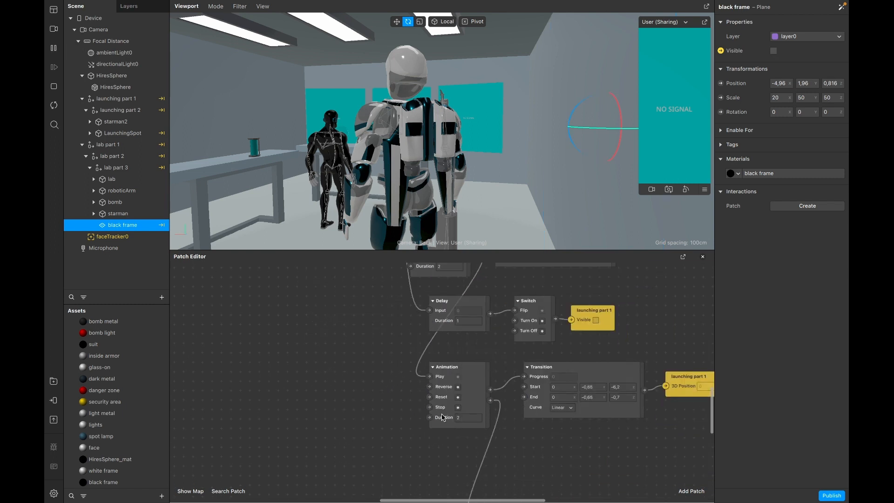
{"action": "scroll", "coordinate": [551, 381], "scroll_direction": "right", "scroll_amount": 4}
{"action": "double_click", "coordinate": [462, 397]}
{"action": "type", "text": "dela"}
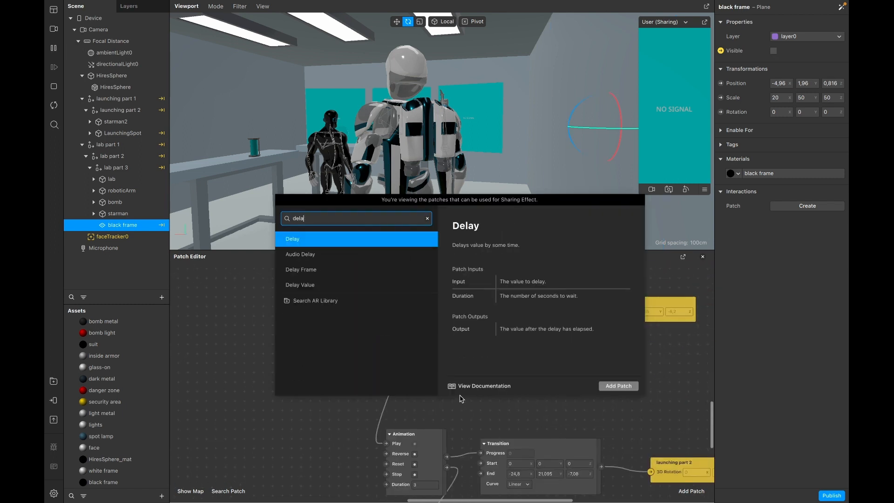
{"action": "key", "text": "Return"}
{"action": "left_click_drag", "start_coordinate": [494, 390], "coordinate": [540, 381]}
{"action": "type", "text": "switch"}
{"action": "key", "text": "Return"}
- Feed the launching part 1 Animation's Completed output through the new Delay into the Switch's Flip, with a duration of 1,5
{"action": "left_click_drag", "start_coordinate": [400, 326], "coordinate": [433, 386]}
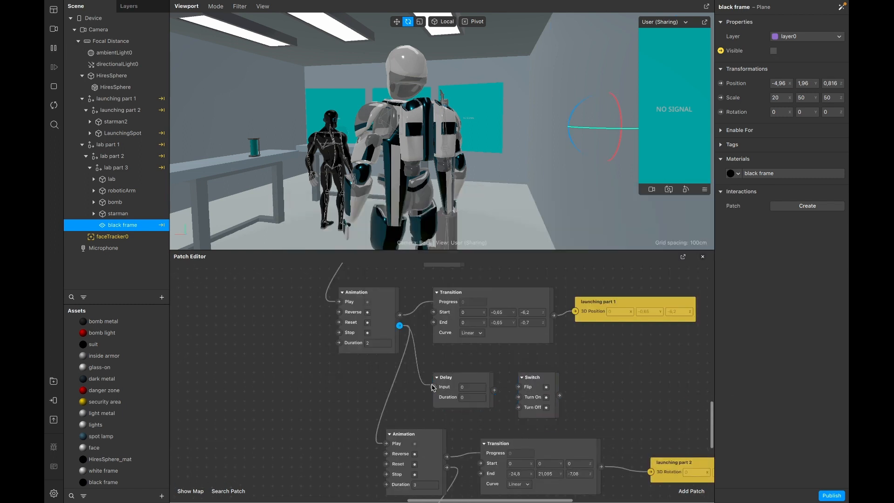
{"action": "left_click", "coordinate": [469, 400]}
{"action": "type", "text": "1,5"}
- Add a Pulse-type Sender named "lift-off" and connect the delayed Switch to it through a Pulse patch
{"action": "scroll", "coordinate": [540, 395], "scroll_direction": "right", "scroll_amount": 3}
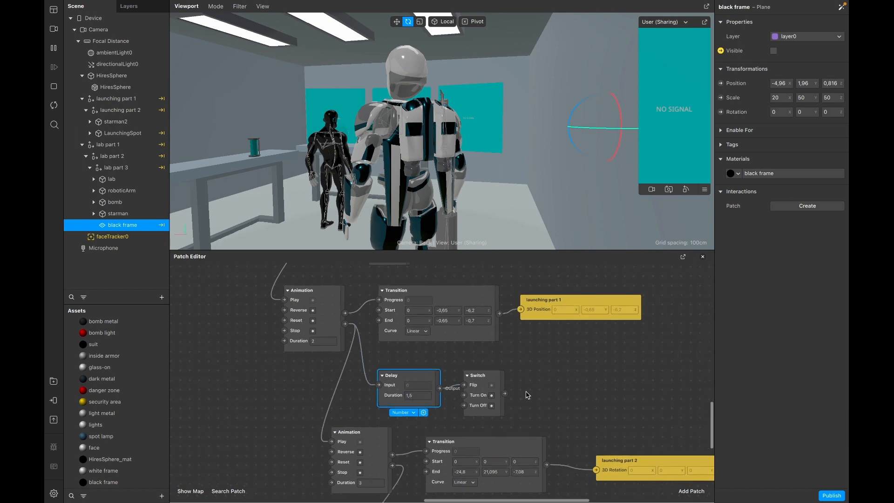
{"action": "double_click", "coordinate": [554, 390]}
{"action": "type", "text": "send"}
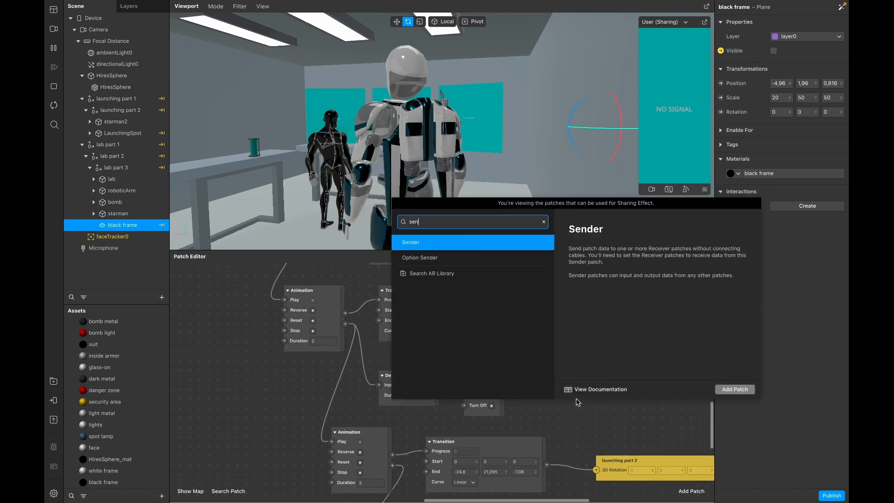
{"action": "key", "text": "Return"}
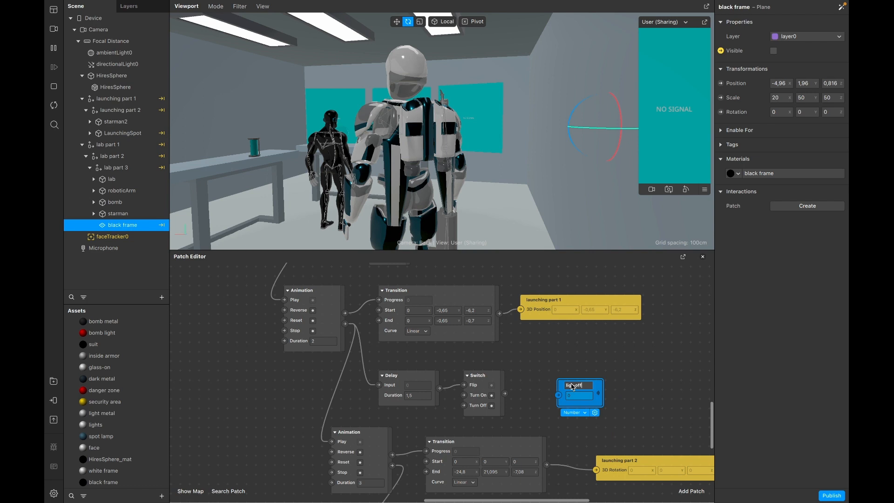
{"action": "left_click", "coordinate": [583, 415]}
{"action": "left_click", "coordinate": [577, 399]}
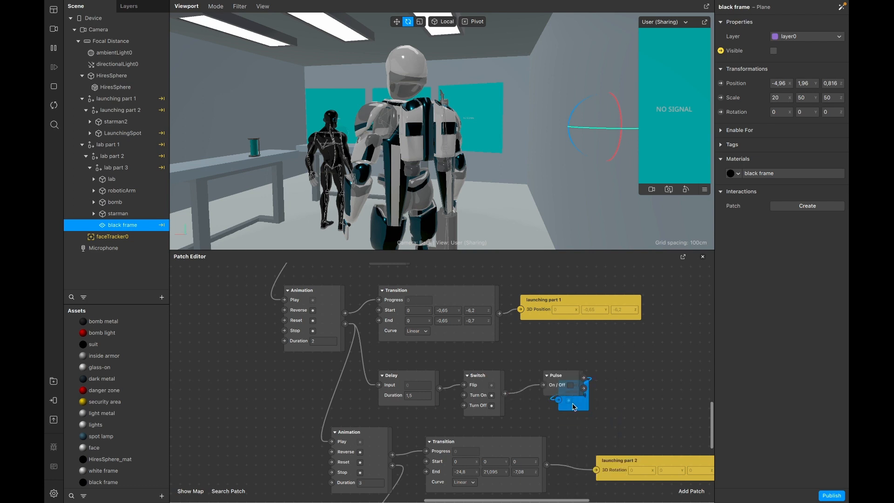
- Add three Receiver patches in the empty area beyond the existing patches
{"action": "scroll", "coordinate": [587, 387], "scroll_direction": "right", "scroll_amount": 10}
{"action": "double_click", "coordinate": [420, 358]}
{"action": "type", "text": "rec"}
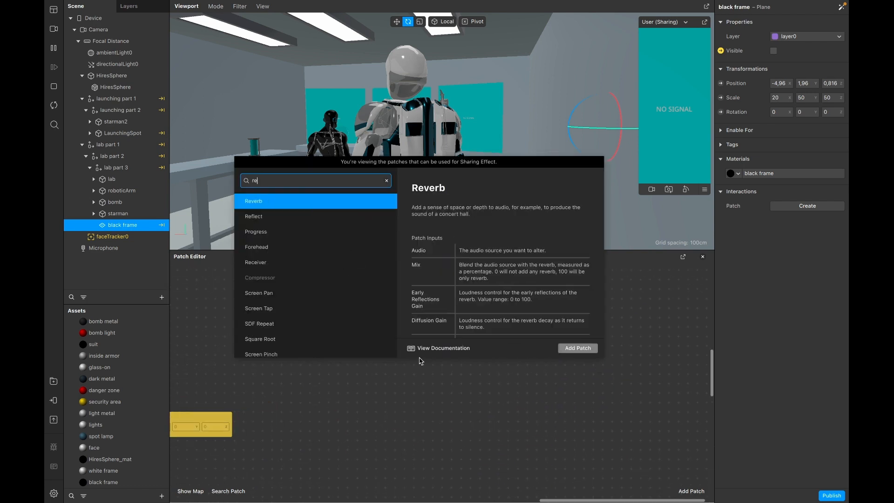
{"action": "key", "text": "Return"}
{"action": "double_click", "coordinate": [406, 384]}
{"action": "type", "text": "rec"}
{"action": "key", "text": "Return"}
{"action": "left_click_drag", "start_coordinate": [397, 364], "coordinate": [397, 360]}
{"action": "double_click", "coordinate": [443, 439]}
{"action": "type", "text": "rec"}
{"action": "key", "text": "Return"}
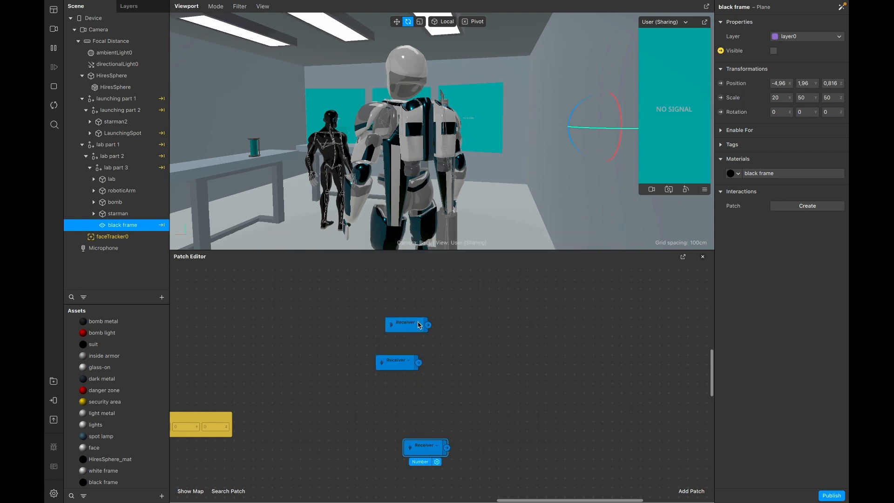
- Assign the three Receivers to the complaining, angry and lift-off senders
{"action": "left_click", "coordinate": [418, 323]}
{"action": "left_click", "coordinate": [433, 347]}
{"action": "left_click", "coordinate": [408, 361]}
{"action": "left_click", "coordinate": [424, 399]}
{"action": "left_click", "coordinate": [437, 446]}
{"action": "left_click", "coordinate": [454, 457]}
- Add a Switch patch and a Pulse Merge patch beside the complaining and angry Receivers
{"action": "double_click", "coordinate": [466, 305]}
{"action": "type", "text": "switch"}
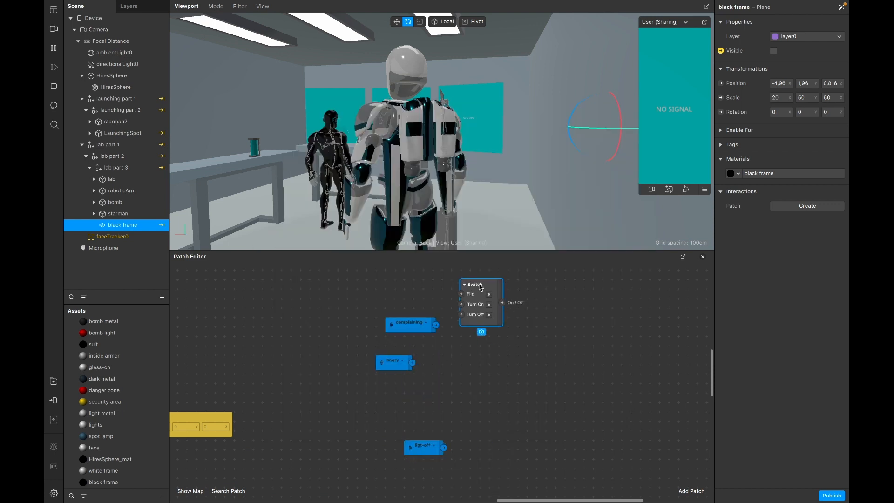
{"action": "double_click", "coordinate": [460, 350]}
{"action": "type", "text": "pulse"}
{"action": "key", "text": "Down"}
{"action": "key", "text": "Down"}
{"action": "key", "text": "Down"}
{"action": "key", "text": "Down"}
{"action": "key", "text": "Return"}
- Connect the complaining Receiver to the Switch's Flip and both the complaining and angry Receivers to the Pulse Merge
{"action": "left_click_drag", "start_coordinate": [436, 325], "coordinate": [446, 336]}
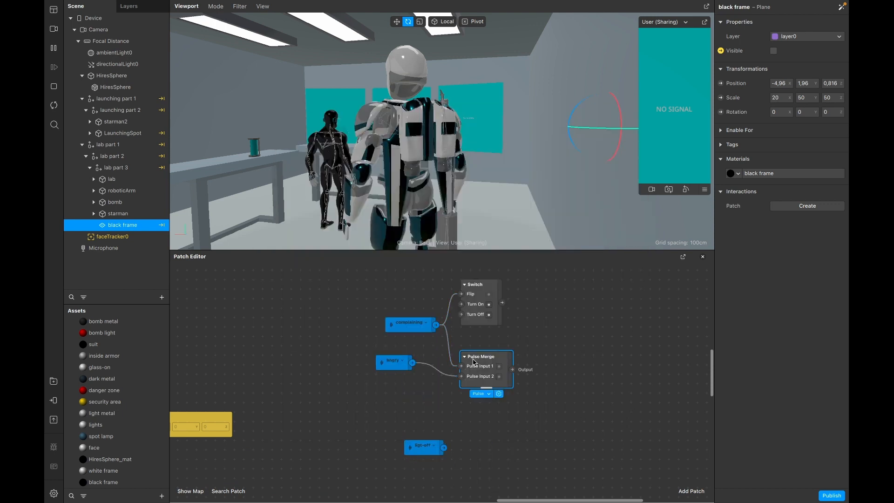
{"action": "scroll", "coordinate": [453, 361], "scroll_direction": "right", "scroll_amount": 2}
{"action": "left_click_drag", "start_coordinate": [474, 363], "coordinate": [452, 311]}
- Add a Counter patch and connect the Pulse Merge output to its Increase input
{"action": "scroll", "coordinate": [455, 359], "scroll_direction": "up", "scroll_amount": 2}
{"action": "double_click", "coordinate": [459, 345]}
{"action": "type", "text": "counter"}
{"action": "key", "text": "Return"}
{"action": "scroll", "coordinate": [419, 335], "scroll_direction": "right", "scroll_amount": 2}
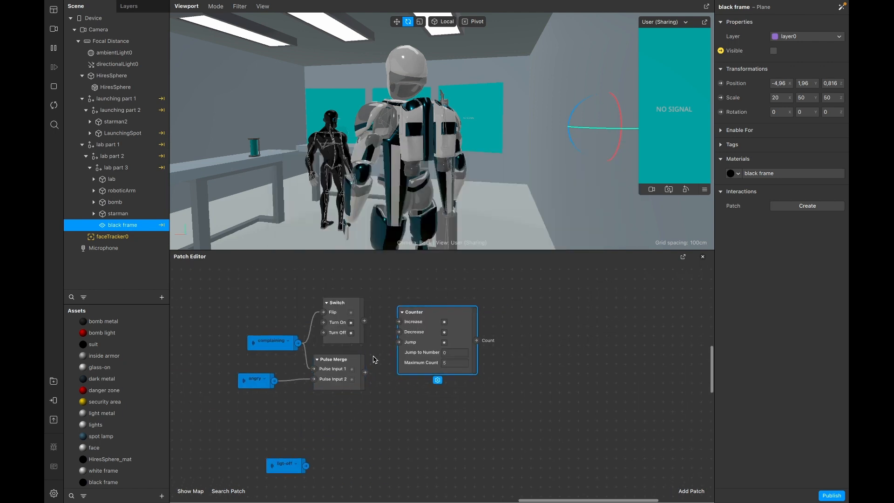
{"action": "left_click_drag", "start_coordinate": [365, 372], "coordinate": [398, 321]}
{"action": "left_click_drag", "start_coordinate": [414, 313], "coordinate": [414, 359]}
- Bring the idle, complaining, angry, preparing and lift-off playback controllers into the Patch Editor
{"action": "scroll", "coordinate": [123, 384], "scroll_direction": "up", "scroll_amount": 10}
{"action": "left_click", "coordinate": [119, 397]}
{"action": "scroll", "coordinate": [119, 395], "scroll_direction": "down", "scroll_amount": 3}
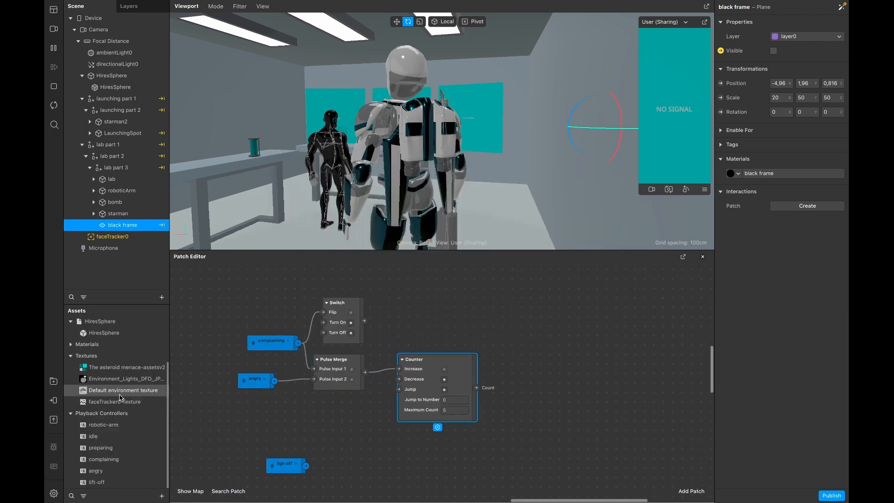
{"action": "left_click_drag", "start_coordinate": [107, 441], "coordinate": [363, 399]}
{"action": "left_click_drag", "start_coordinate": [104, 459], "coordinate": [370, 422]}
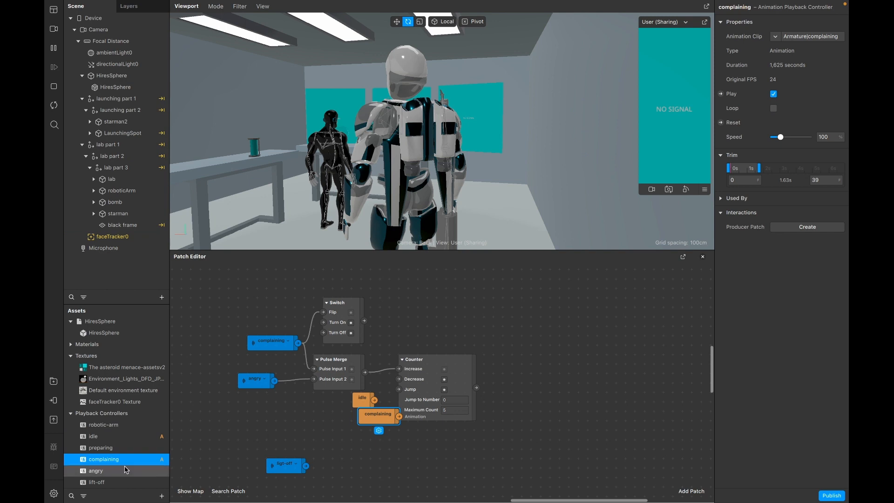
{"action": "left_click_drag", "start_coordinate": [121, 471], "coordinate": [379, 435]}
{"action": "left_click_drag", "start_coordinate": [122, 448], "coordinate": [454, 470]}
{"action": "left_click_drag", "start_coordinate": [111, 482], "coordinate": [539, 479]}
- Rearrange the patches to leave clear space between the Counter group and the playback controllers
{"action": "left_click_drag", "start_coordinate": [430, 360], "coordinate": [440, 340]}
{"action": "left_click_drag", "start_coordinate": [252, 314], "coordinate": [447, 383]}
{"action": "left_click_drag", "start_coordinate": [446, 397], "coordinate": [451, 351]}
{"action": "scroll", "coordinate": [467, 391], "scroll_direction": "down", "scroll_amount": 1}
{"action": "scroll", "coordinate": [467, 391], "scroll_direction": "right", "scroll_amount": 1}
- Drive the complaining playback controller's Play property with the Switch triggered by the complaining Receiver
{"action": "left_click", "coordinate": [400, 370]}
{"action": "left_click", "coordinate": [122, 460]}
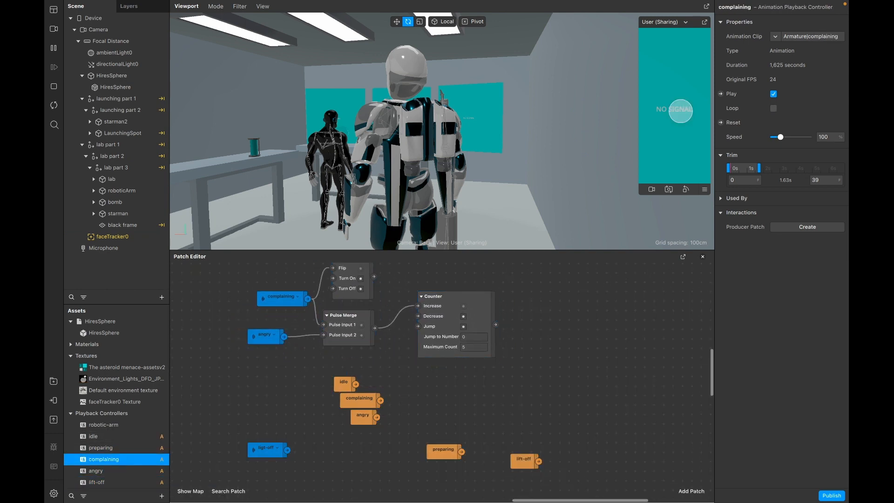
{"action": "scroll", "coordinate": [412, 354], "scroll_direction": "up", "scroll_amount": 1}
{"action": "left_click_drag", "start_coordinate": [469, 416], "coordinate": [434, 295]}
- Create starman's Animation property patch and insert an Option Picker between it and the Counter
{"action": "scroll", "coordinate": [402, 369], "scroll_direction": "down", "scroll_amount": 2}
{"action": "scroll", "coordinate": [401, 369], "scroll_direction": "right", "scroll_amount": 2}
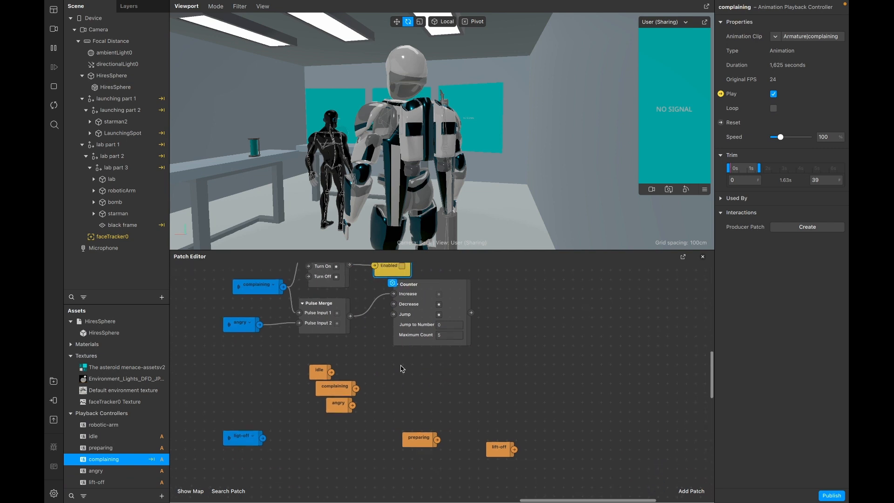
{"action": "scroll", "coordinate": [389, 364], "scroll_direction": "up", "scroll_amount": 2}
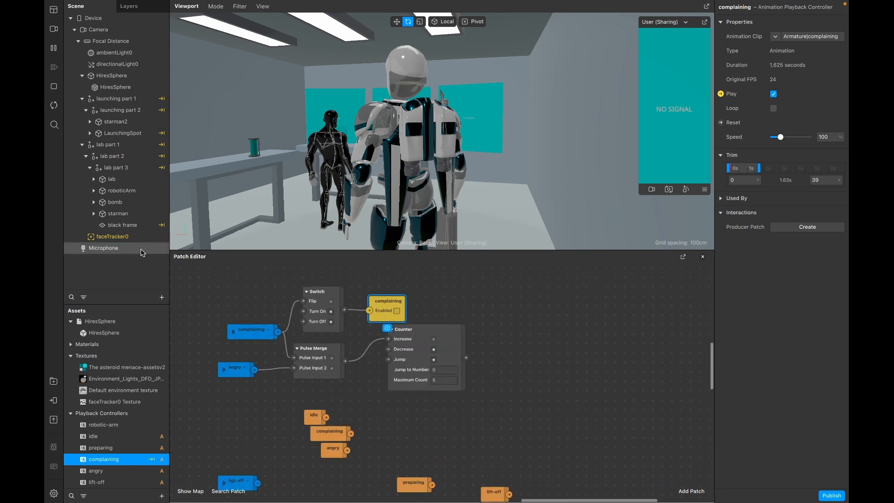
{"action": "left_click", "coordinate": [118, 214]}
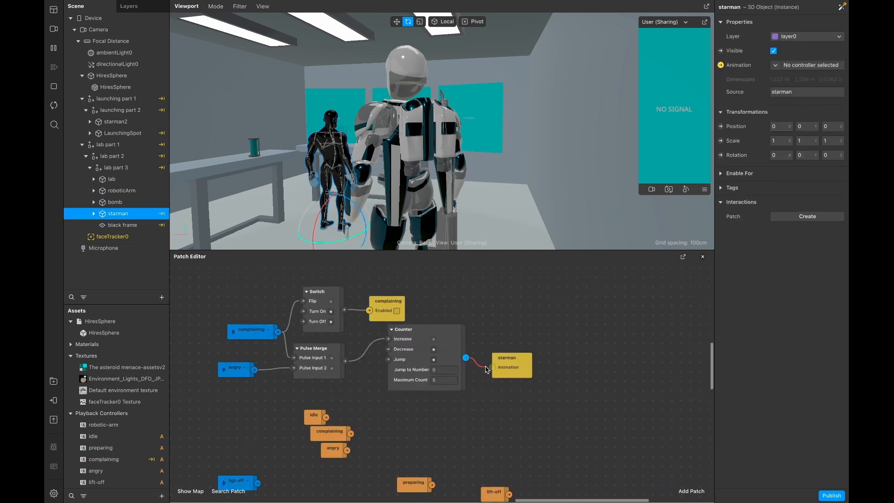
{"action": "type", "text": "option"}
{"action": "left_click_drag", "start_coordinate": [485, 369], "coordinate": [483, 319]}
{"action": "key", "text": "Return"}
{"action": "left_click_drag", "start_coordinate": [526, 372], "coordinate": [621, 372]}
{"action": "left_click_drag", "start_coordinate": [482, 320], "coordinate": [524, 330]}
{"action": "scroll", "coordinate": [390, 353], "scroll_direction": "right", "scroll_amount": 3}
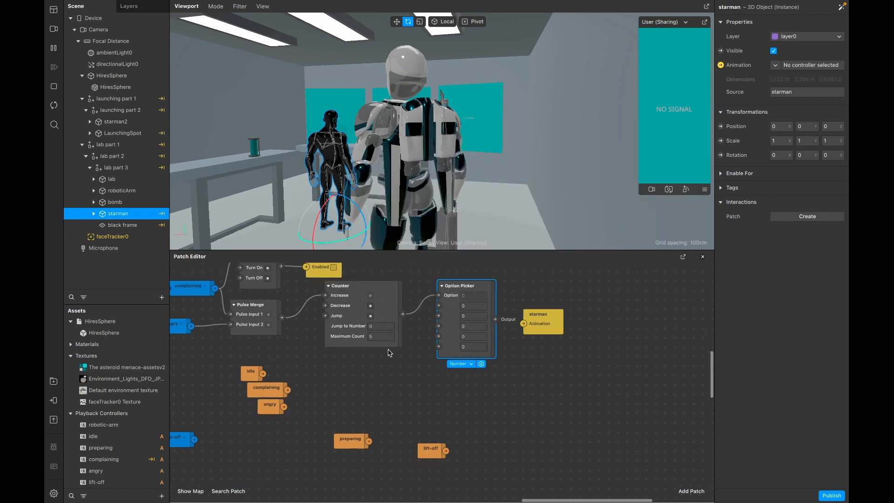
- Reduce starman's Option Picker to three option inputs
{"action": "scroll", "coordinate": [416, 383], "scroll_direction": "right", "scroll_amount": 2}
{"action": "scroll", "coordinate": [416, 383], "scroll_direction": "up", "scroll_amount": 1}
{"action": "left_click", "coordinate": [412, 356]}
{"action": "left_click", "coordinate": [435, 382]}
{"action": "mouse_move", "coordinate": [468, 389]}
{"action": "left_click", "coordinate": [535, 107]}
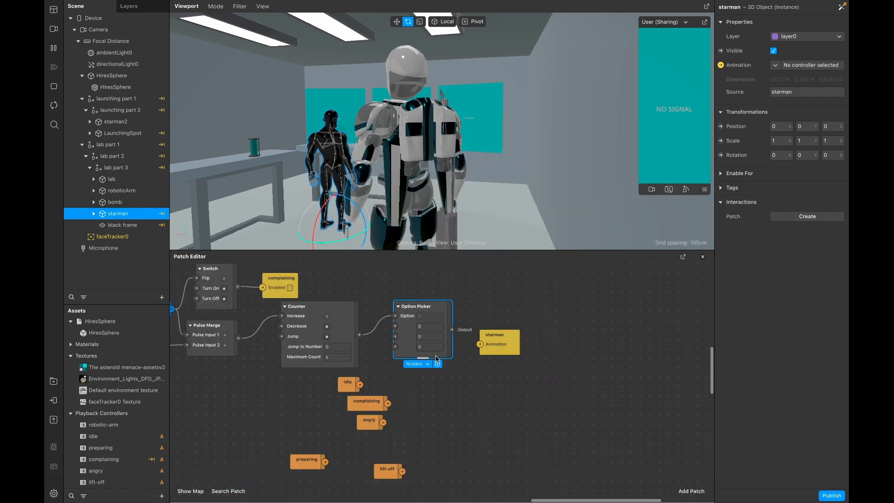
- Connect the Option Picker to starman's Animation and feed its options with the idle, complaining and angry playback controllers in that order
{"action": "left_click_drag", "start_coordinate": [414, 306], "coordinate": [443, 306]}
{"action": "left_click_drag", "start_coordinate": [503, 341], "coordinate": [550, 322]}
{"action": "left_click_drag", "start_coordinate": [480, 330], "coordinate": [527, 326]}
{"action": "left_click_drag", "start_coordinate": [398, 356], "coordinate": [386, 341]}
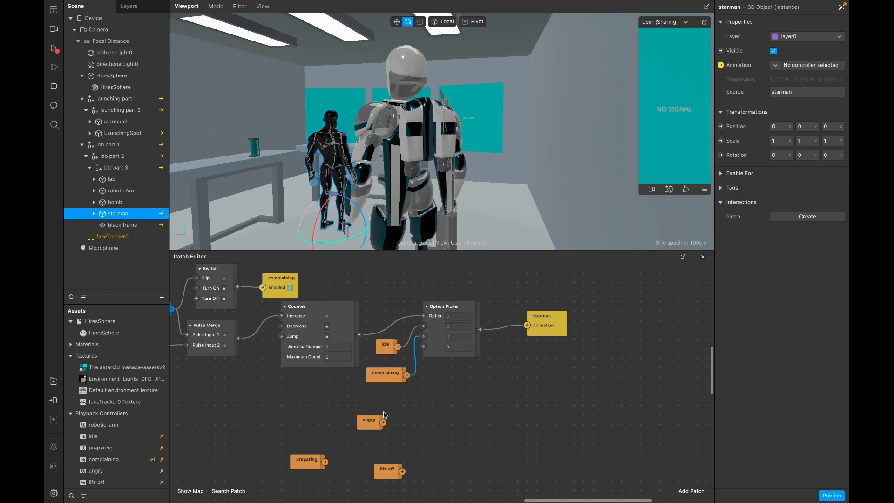
{"action": "left_click_drag", "start_coordinate": [426, 350], "coordinate": [424, 349]}
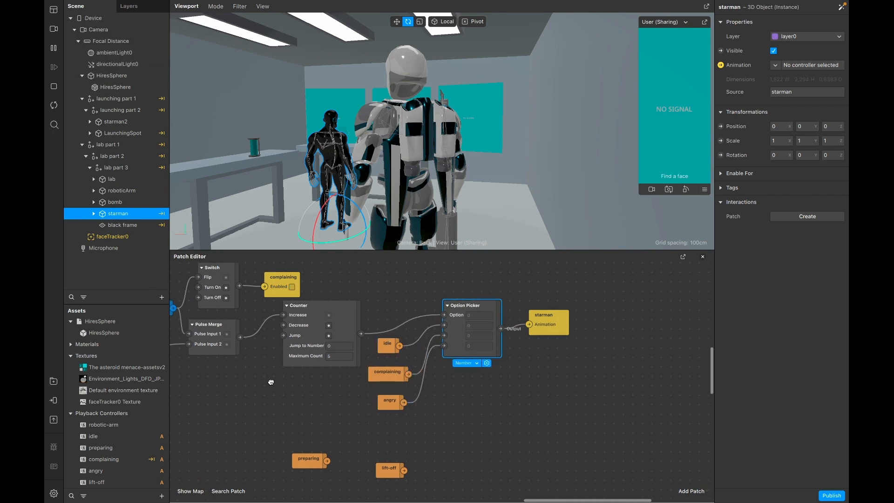
- Add a Counter and a Switch patch beside the lift-off Receiver, with the Receiver driving Increase and Flip
{"action": "scroll", "coordinate": [286, 376], "scroll_direction": "left", "scroll_amount": 2}
{"action": "scroll", "coordinate": [287, 376], "scroll_direction": "down", "scroll_amount": 2}
{"action": "double_click", "coordinate": [305, 386]}
{"action": "type", "text": "count"}
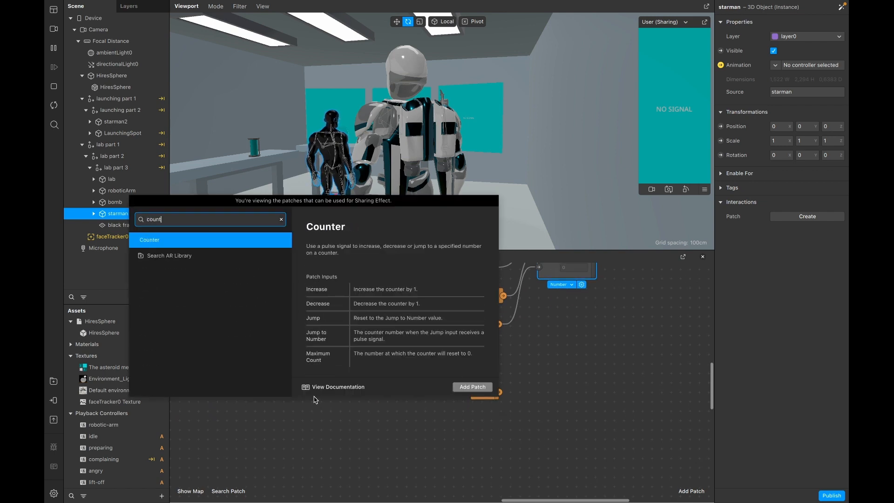
{"action": "key", "text": "Return"}
{"action": "double_click", "coordinate": [315, 429]}
{"action": "type", "text": "switch"}
{"action": "key", "text": "Return"}
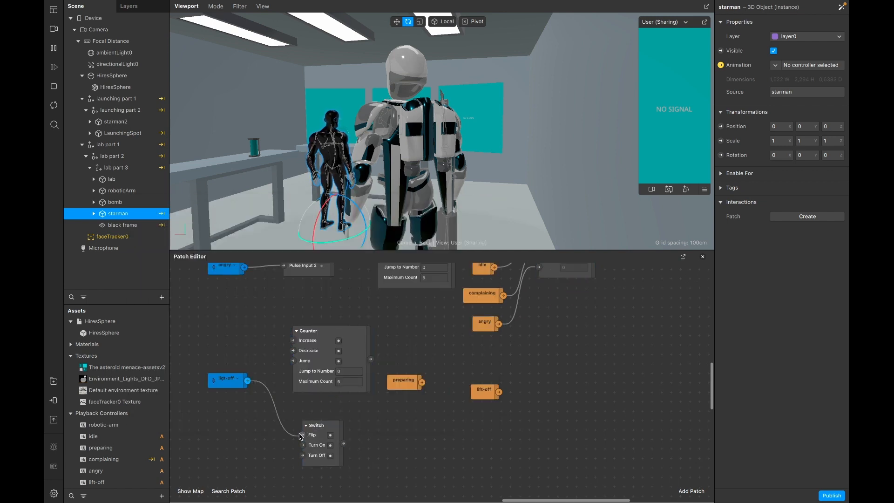
- Create the lift-off playback controller's Play property patch and drive it with the new Switch
{"action": "scroll", "coordinate": [370, 406], "scroll_direction": "right", "scroll_amount": 2}
{"action": "scroll", "coordinate": [370, 406], "scroll_direction": "down", "scroll_amount": 1}
{"action": "left_click", "coordinate": [106, 483]}
{"action": "left_click", "coordinate": [720, 94]}
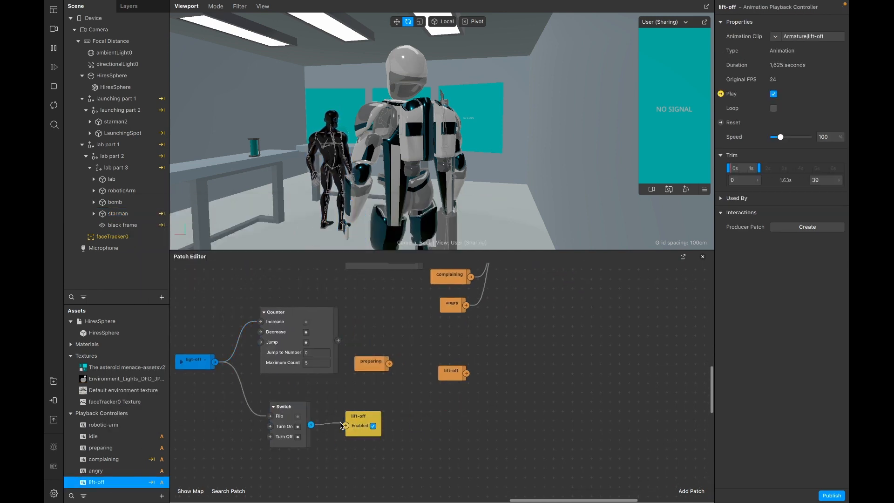
- Create starman2's Animation property patch and add an Option Picker near the preparing and lift-off controllers
{"action": "left_click", "coordinate": [122, 122]}
{"action": "left_click", "coordinate": [721, 65]}
{"action": "left_click_drag", "start_coordinate": [459, 405], "coordinate": [494, 365]}
{"action": "double_click", "coordinate": [415, 389]}
{"action": "type", "text": "option"}
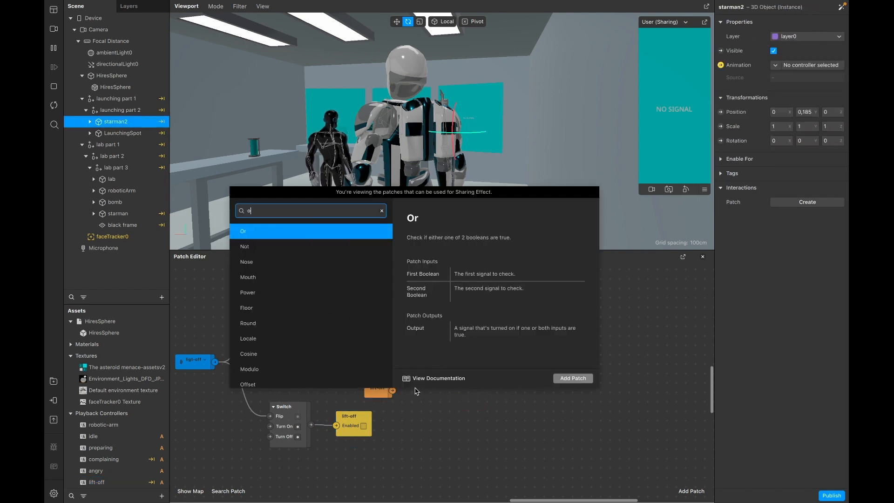
{"action": "key", "text": "Return"}
- Wire the Counter and the preparing and lift-off controllers into a two-option Option Picker that feeds starman2's Animation
{"action": "right_click", "coordinate": [456, 426]}
{"action": "mouse_move", "coordinate": [489, 437]}
{"action": "left_click", "coordinate": [542, 93]}
{"action": "left_click_drag", "start_coordinate": [433, 403], "coordinate": [408, 340]}
{"action": "left_click_drag", "start_coordinate": [450, 349], "coordinate": [479, 360]}
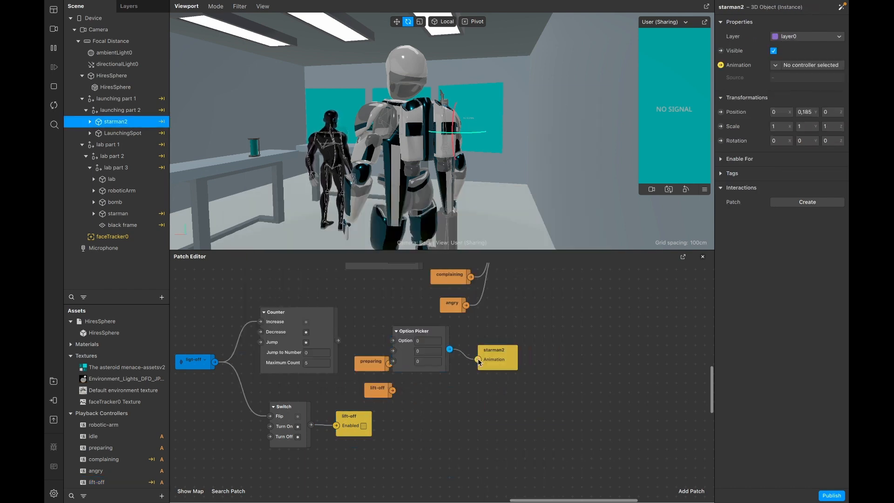
{"action": "left_click_drag", "start_coordinate": [338, 341], "coordinate": [369, 360]}
{"action": "left_click_drag", "start_coordinate": [381, 362], "coordinate": [387, 352]}
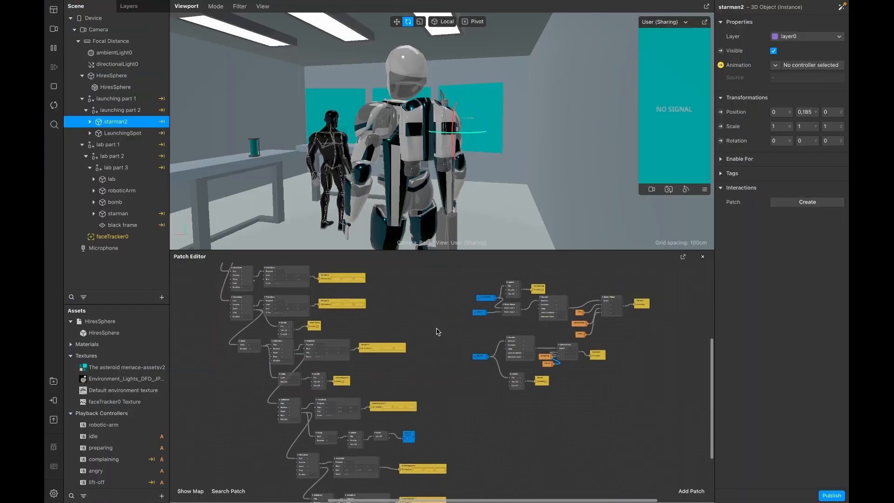
- Tap the simulated device's screen to preview the full lab and launch sequence
{"action": "scroll", "coordinate": [437, 331], "scroll_direction": "up", "scroll_amount": 3}
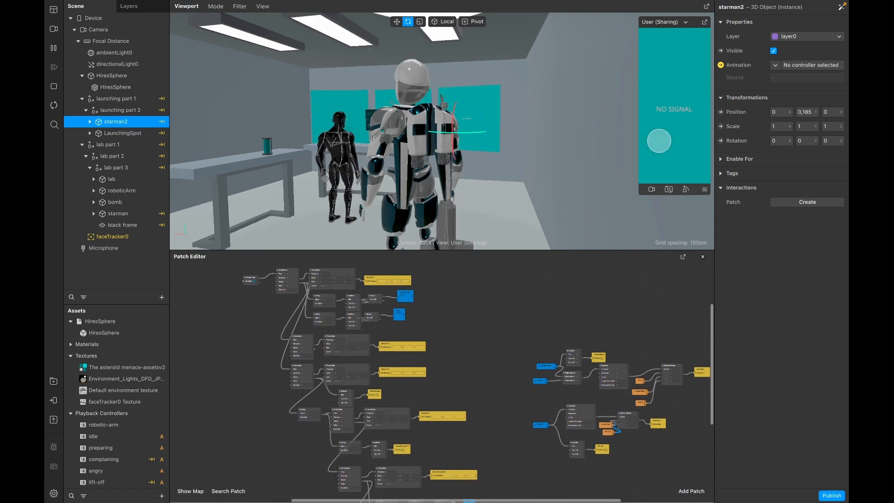
{"action": "left_click", "coordinate": [659, 141]}
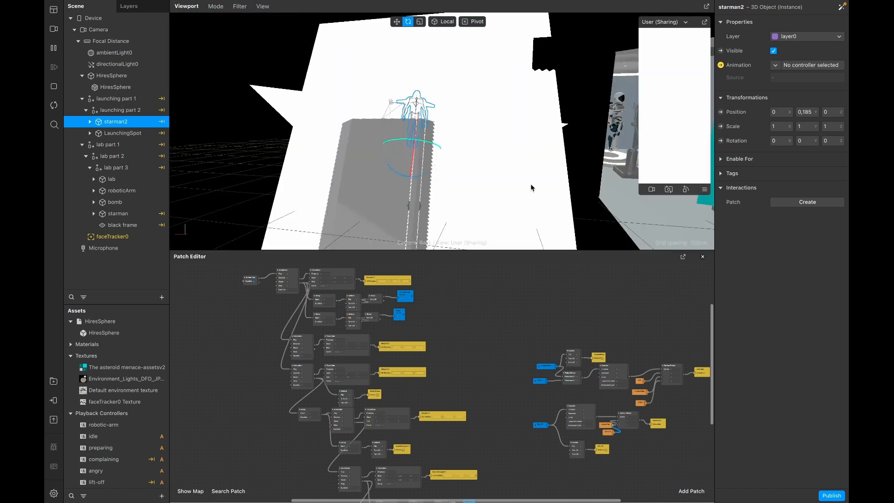
- Send the sharing effect to Instagram for testing on a device
{"action": "left_click", "coordinate": [54, 401]}
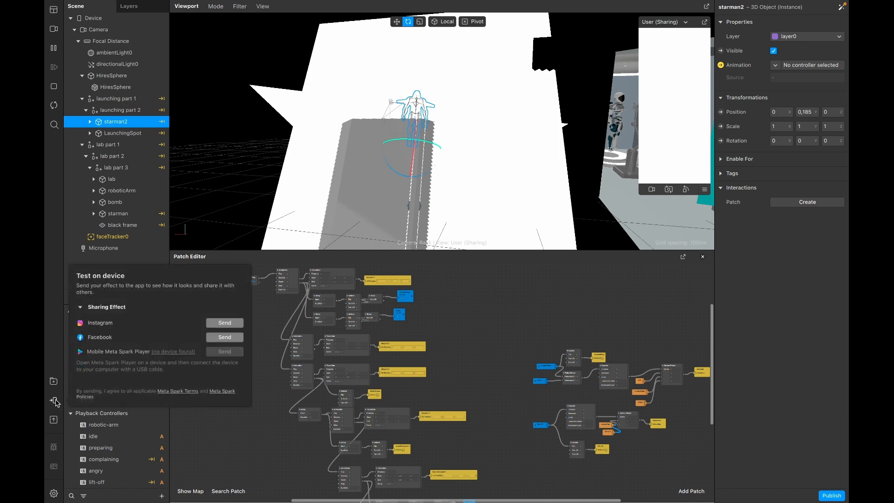
{"action": "left_click", "coordinate": [225, 323]}
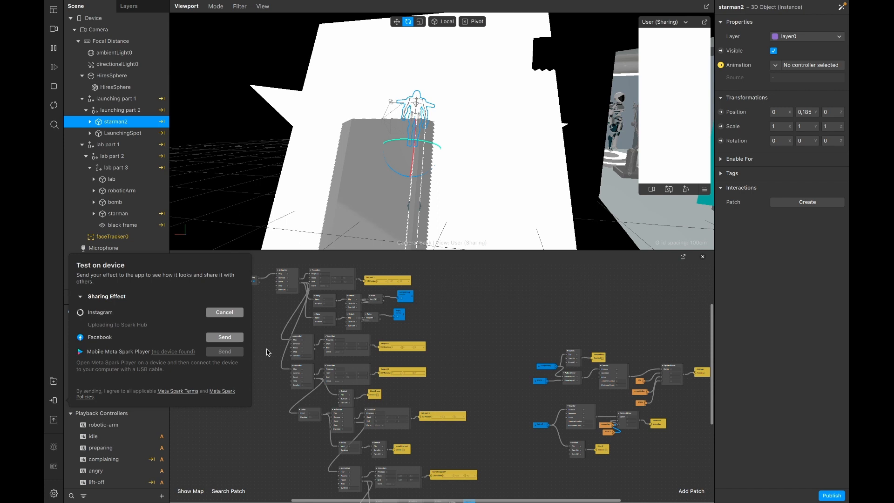